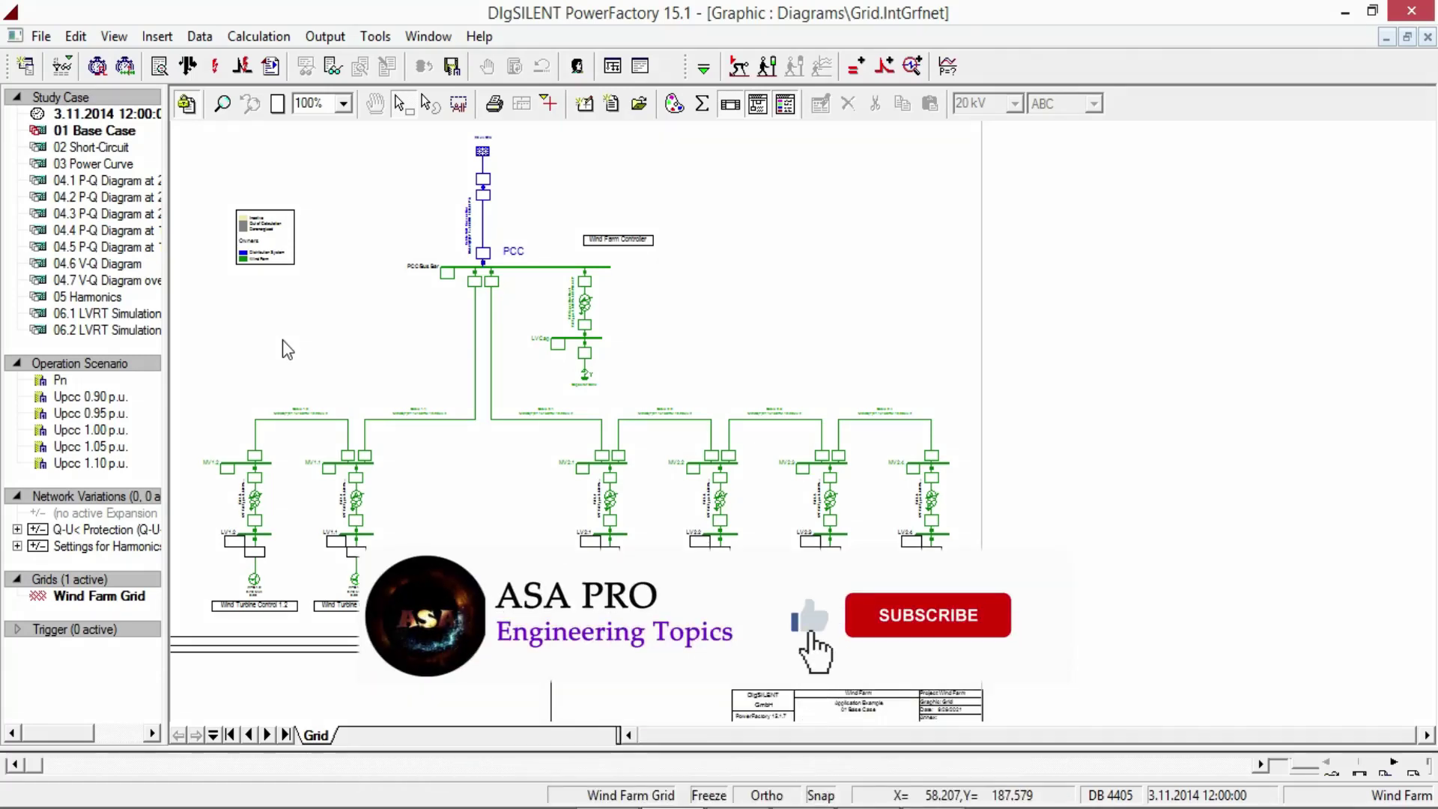
Turn off Freeze Mode on the Wind Farm Grid diagram to show the drawing toolbox.
{"action": "left_click", "coordinate": [187, 103]}
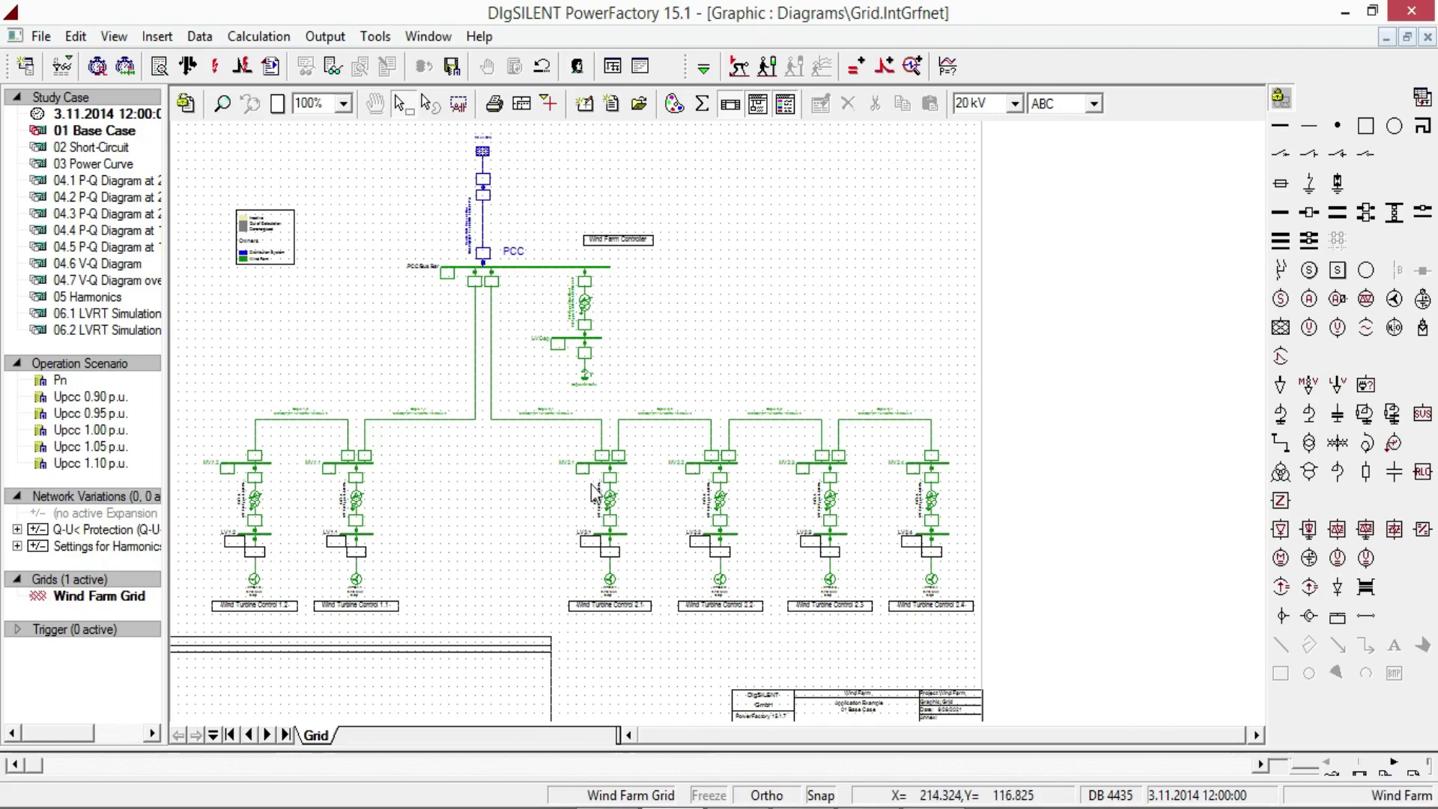
Open Cable 2.2's Line dialog and edit its NA2XS(F)2Y 1x150RM 12/20kV it cable type.
{"action": "left_click", "coordinate": [665, 419]}
{"action": "double_click", "coordinate": [666, 419]}
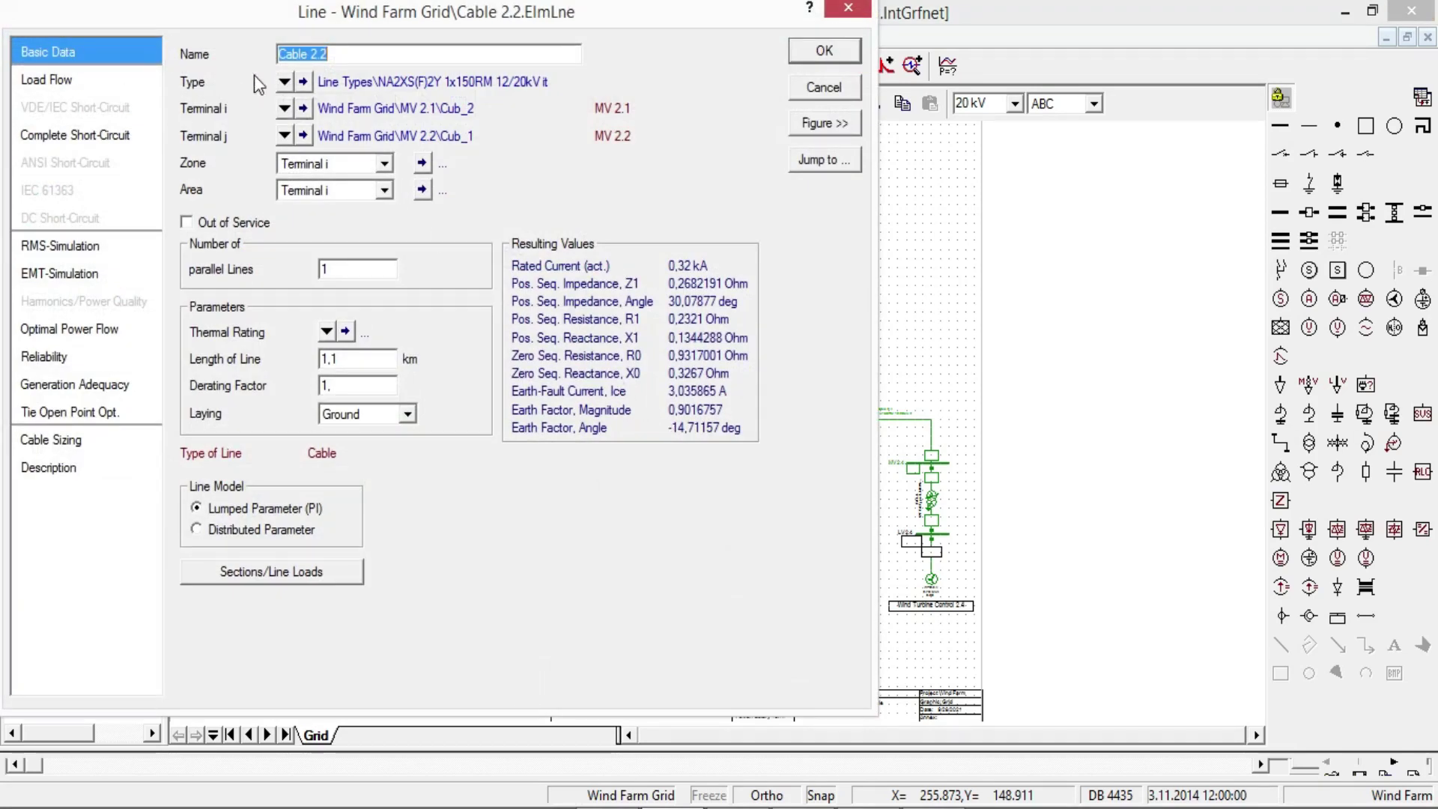
{"action": "left_click", "coordinate": [303, 83]}
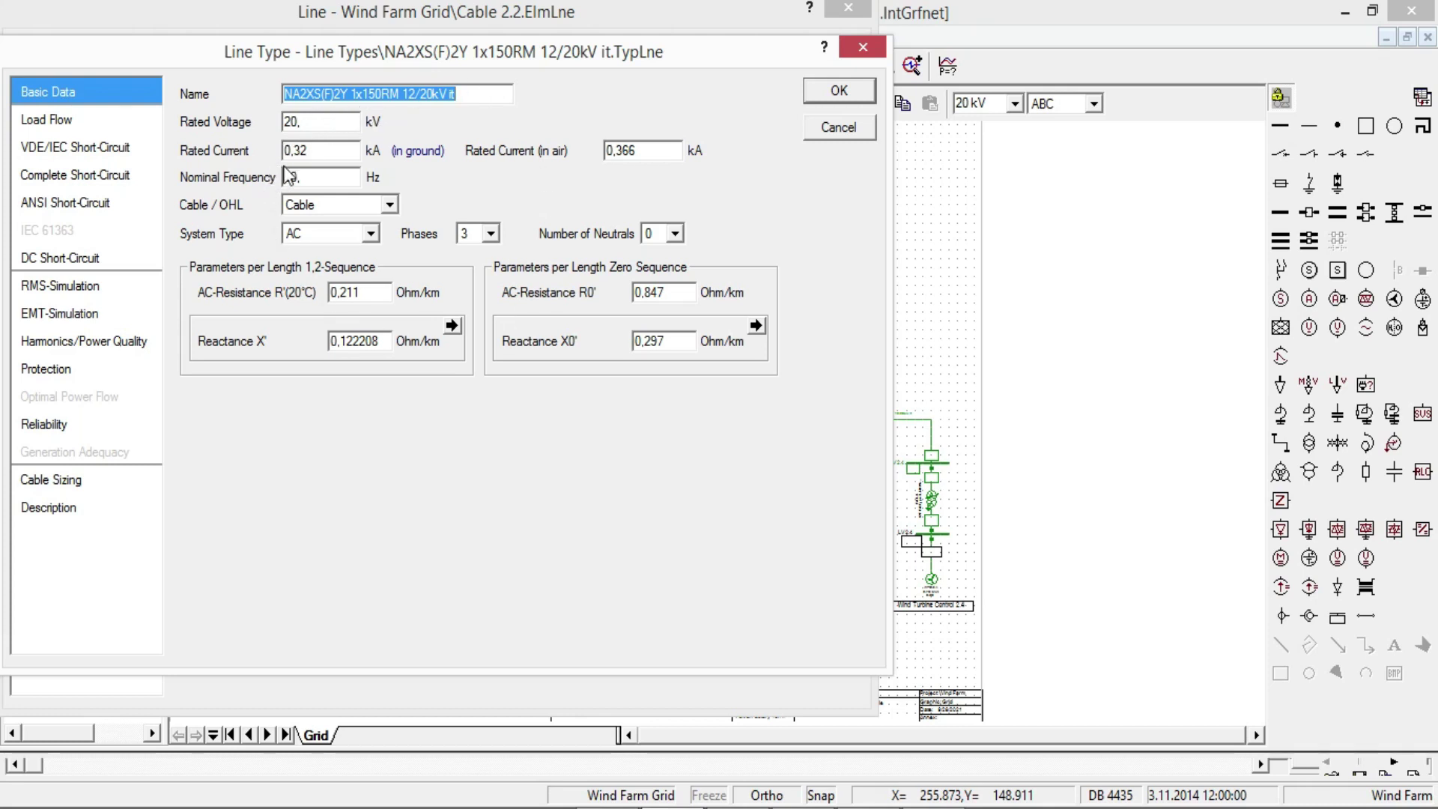
Keep the type as a 3-phase AC cable, review its Load Flow page, and close it unchanged.
{"action": "left_click", "coordinate": [390, 205]}
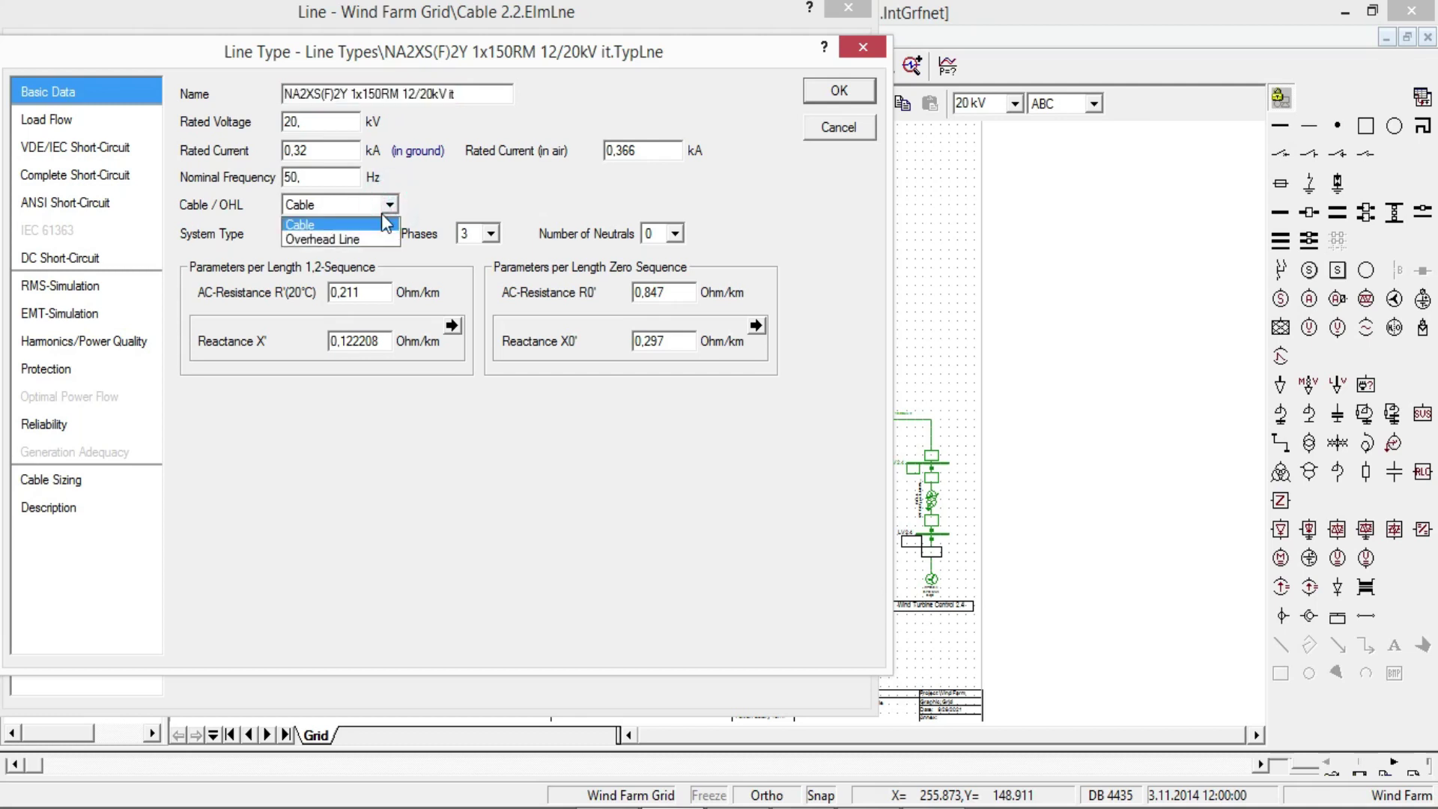
{"action": "left_click", "coordinate": [452, 193]}
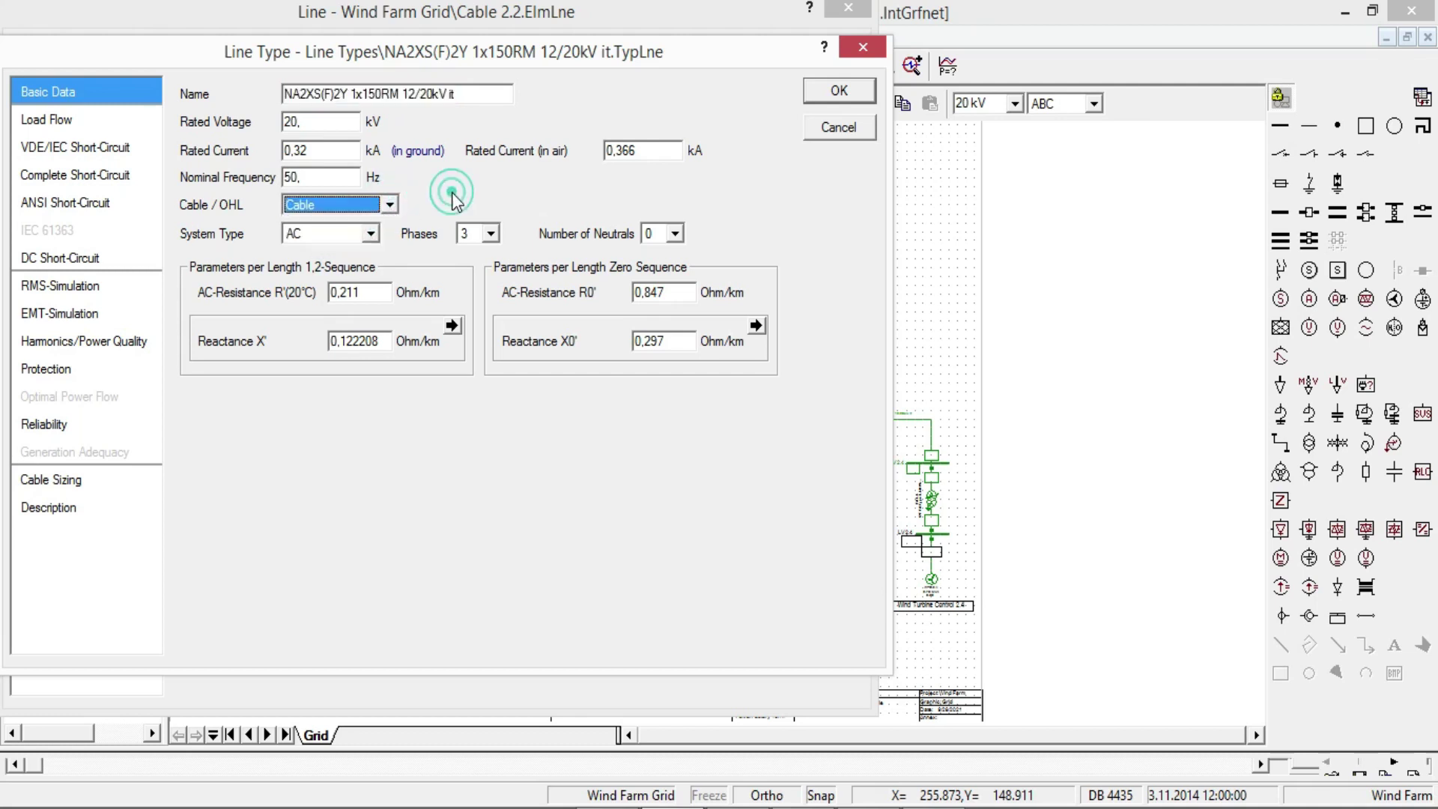
{"action": "left_click", "coordinate": [371, 234]}
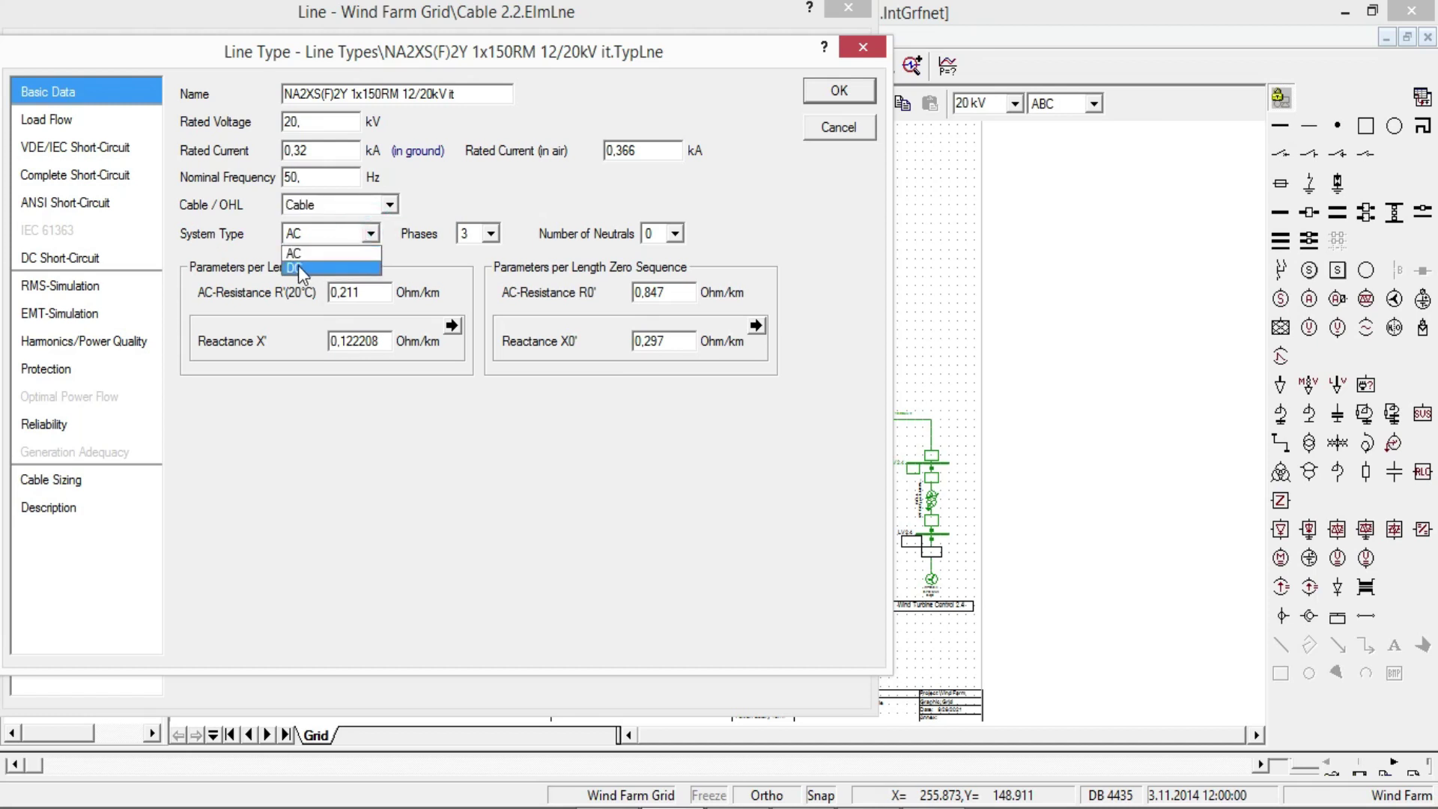
{"action": "left_click", "coordinate": [405, 237]}
{"action": "left_click", "coordinate": [490, 237]}
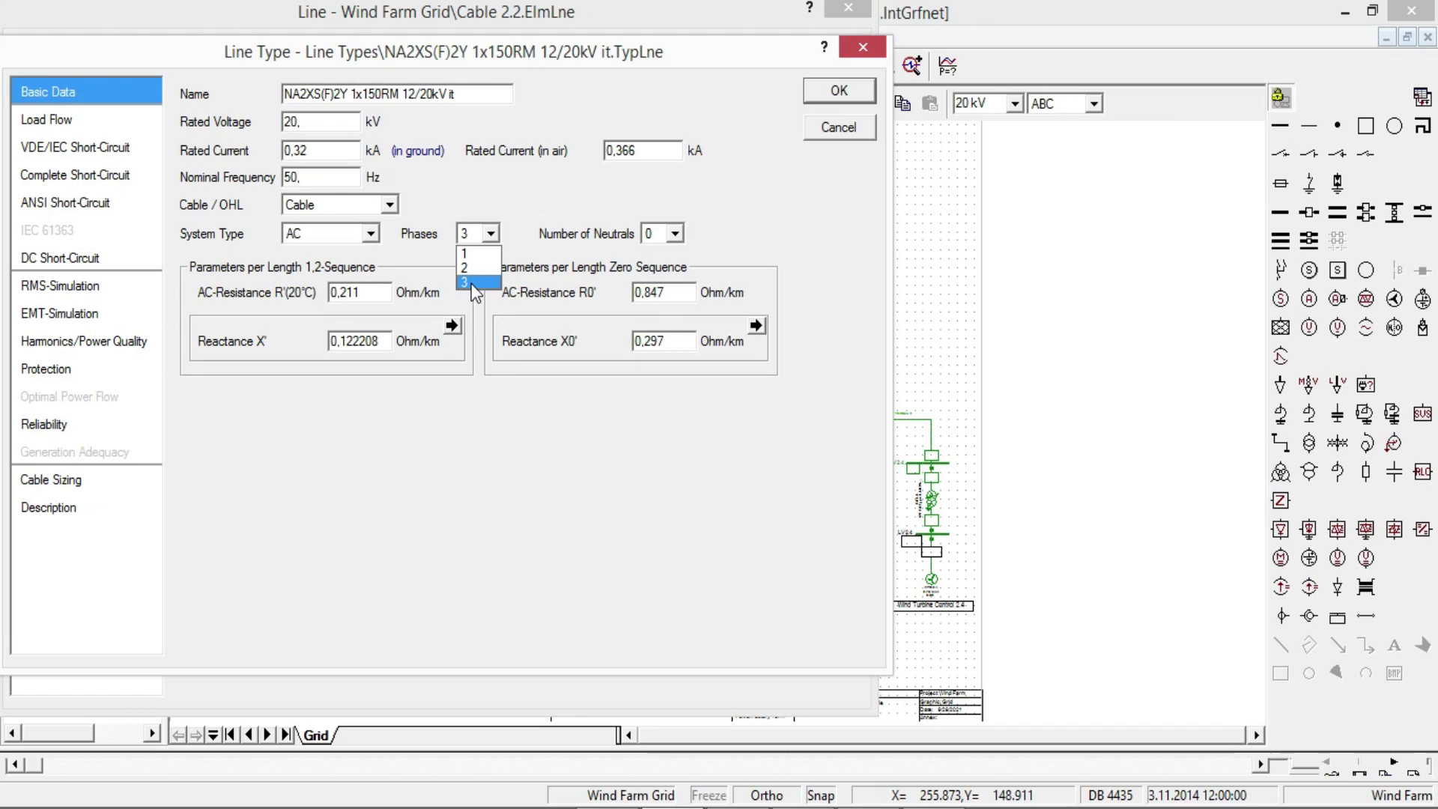
{"action": "left_click", "coordinate": [659, 235]}
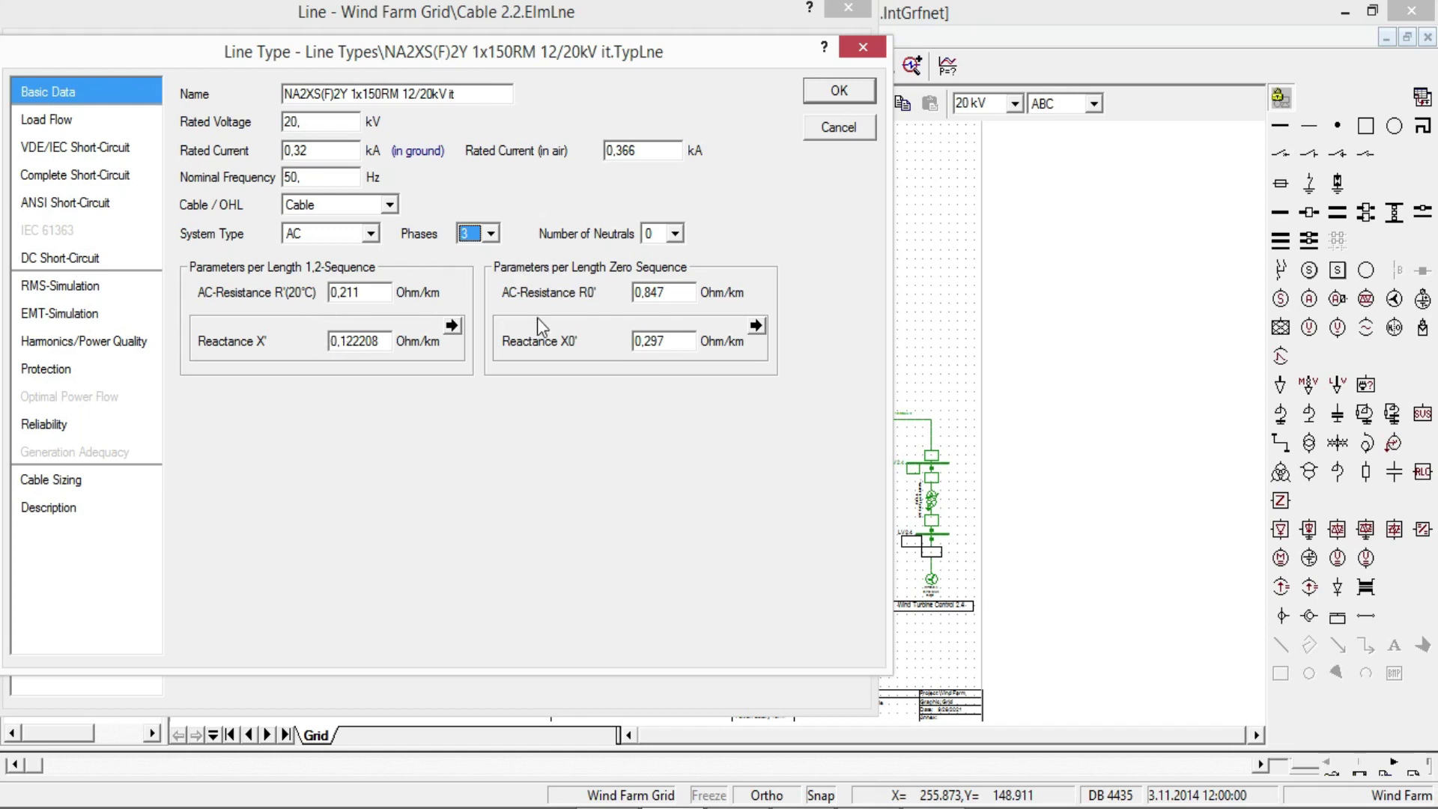
{"action": "left_click", "coordinate": [64, 121]}
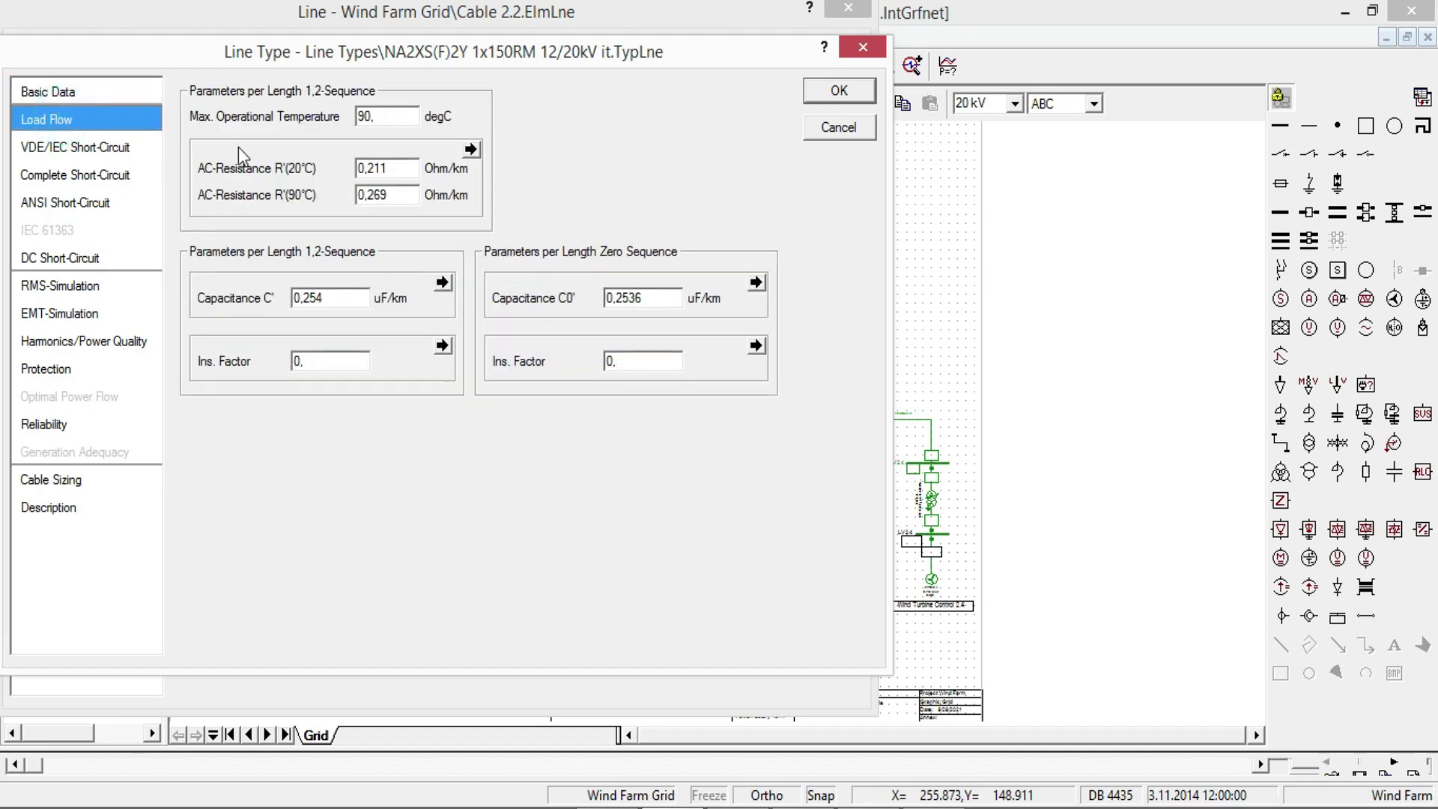
{"action": "left_click", "coordinate": [862, 46]}
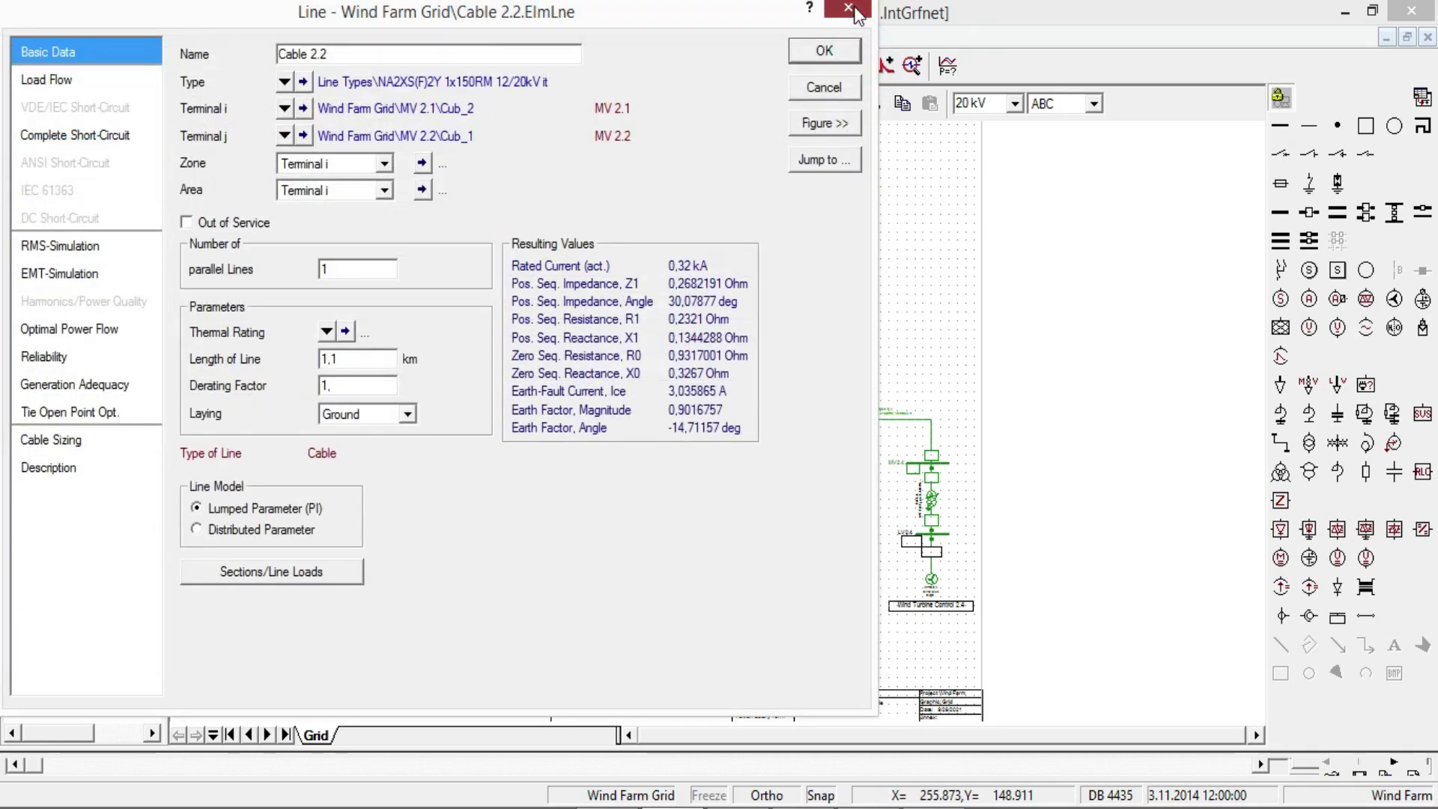
Close Cable 2.2 and start a new object in the Wind Farm Equipment Type Library.
{"action": "left_click", "coordinate": [851, 9]}
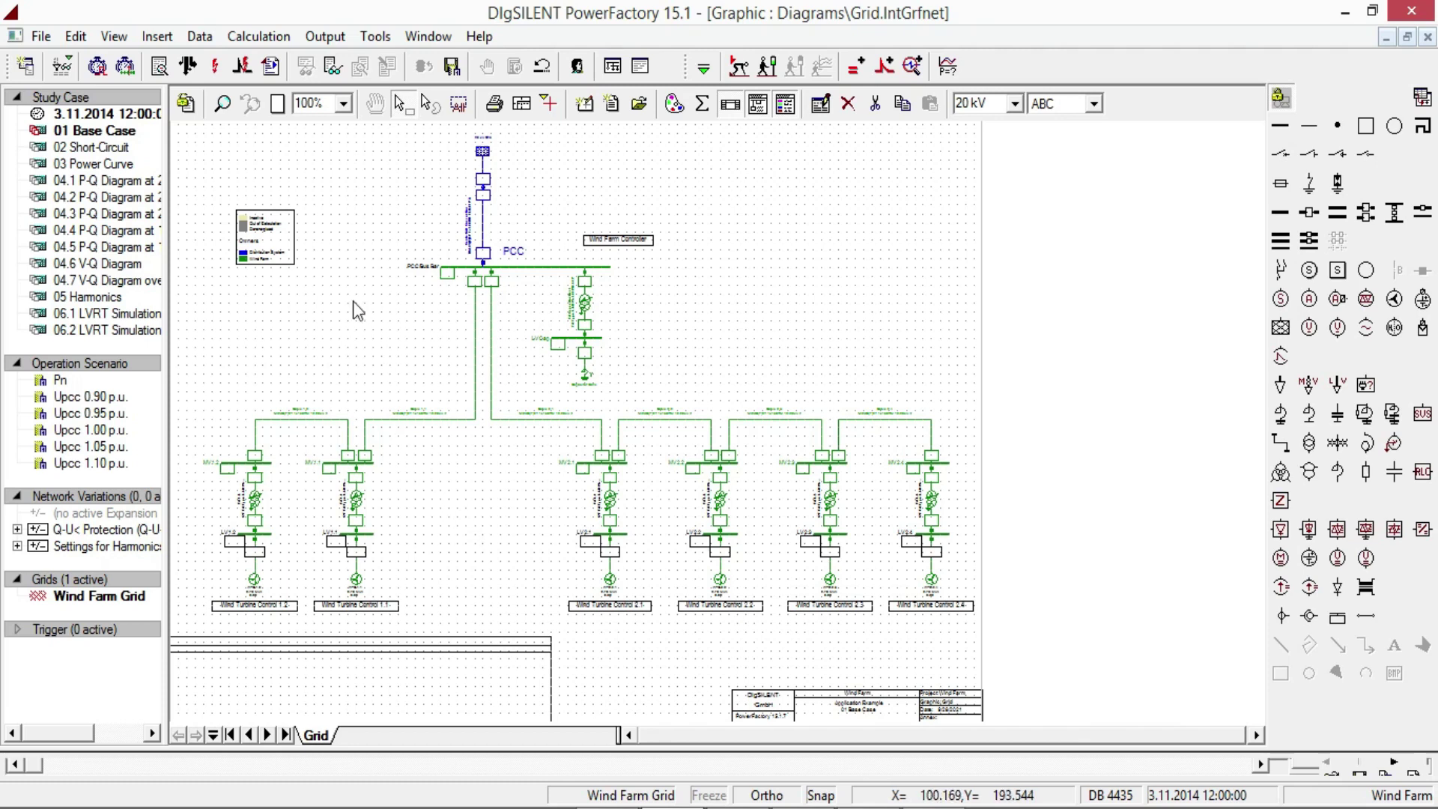
{"action": "left_click", "coordinate": [62, 68]}
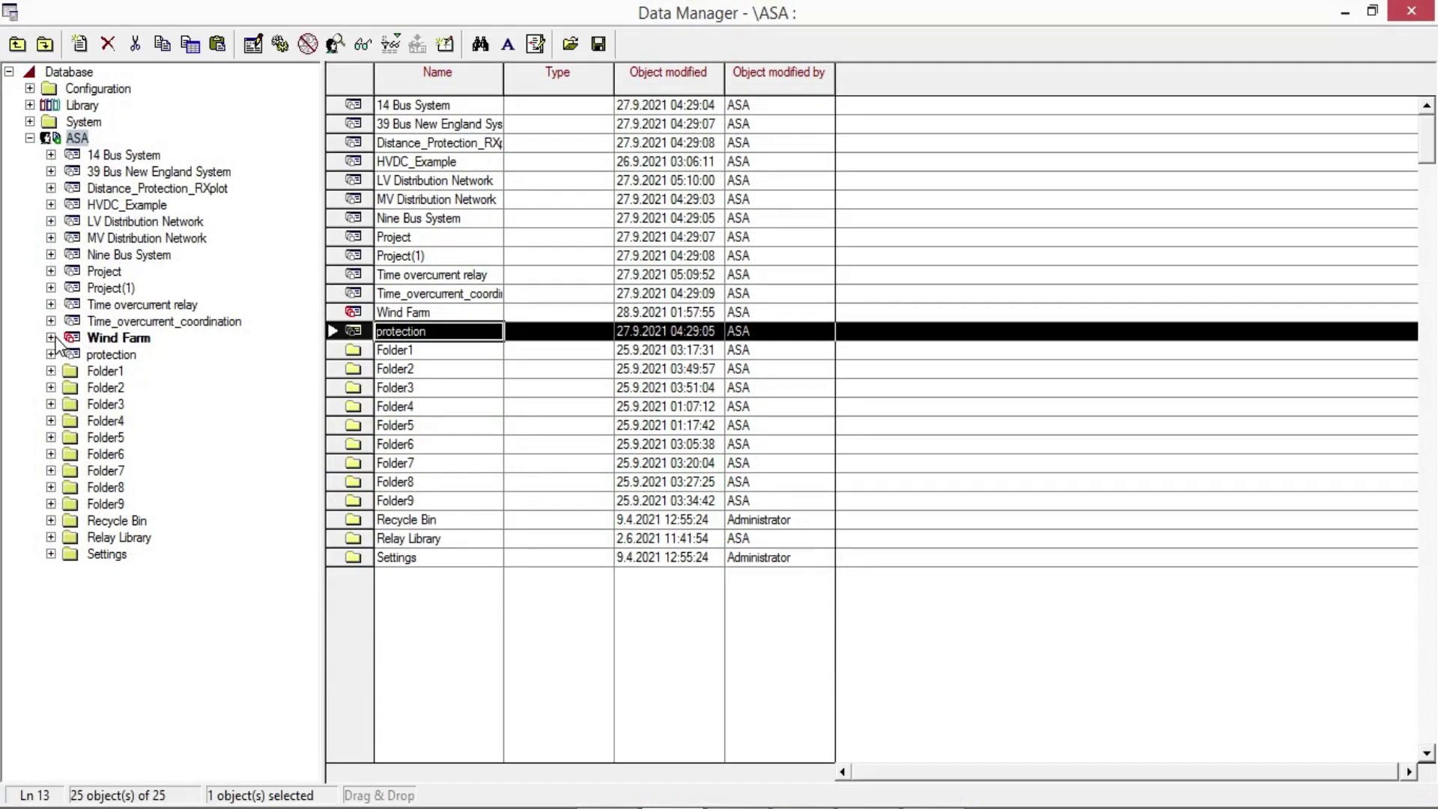
{"action": "left_click", "coordinate": [51, 338]}
{"action": "left_click", "coordinate": [72, 354]}
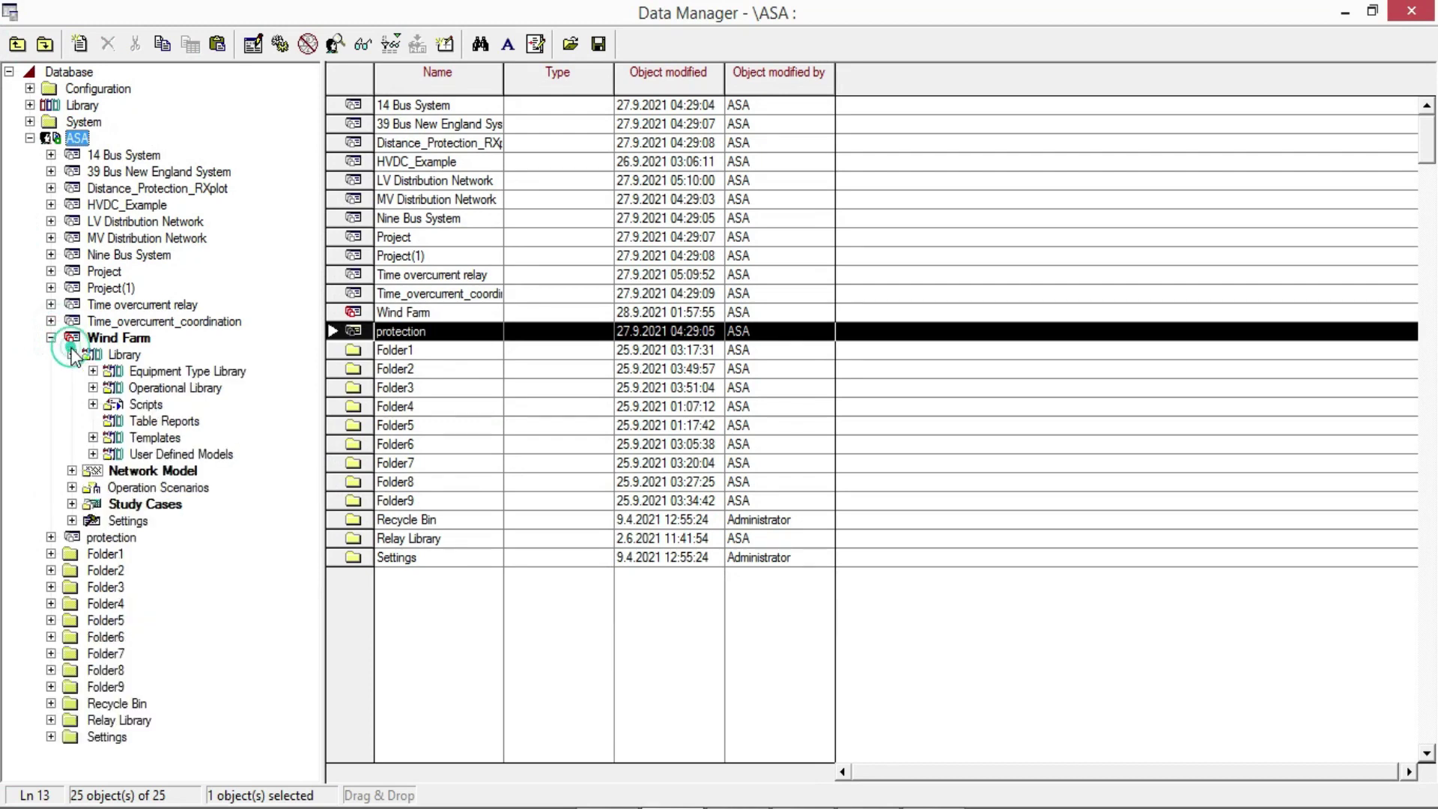
{"action": "left_click", "coordinate": [124, 373]}
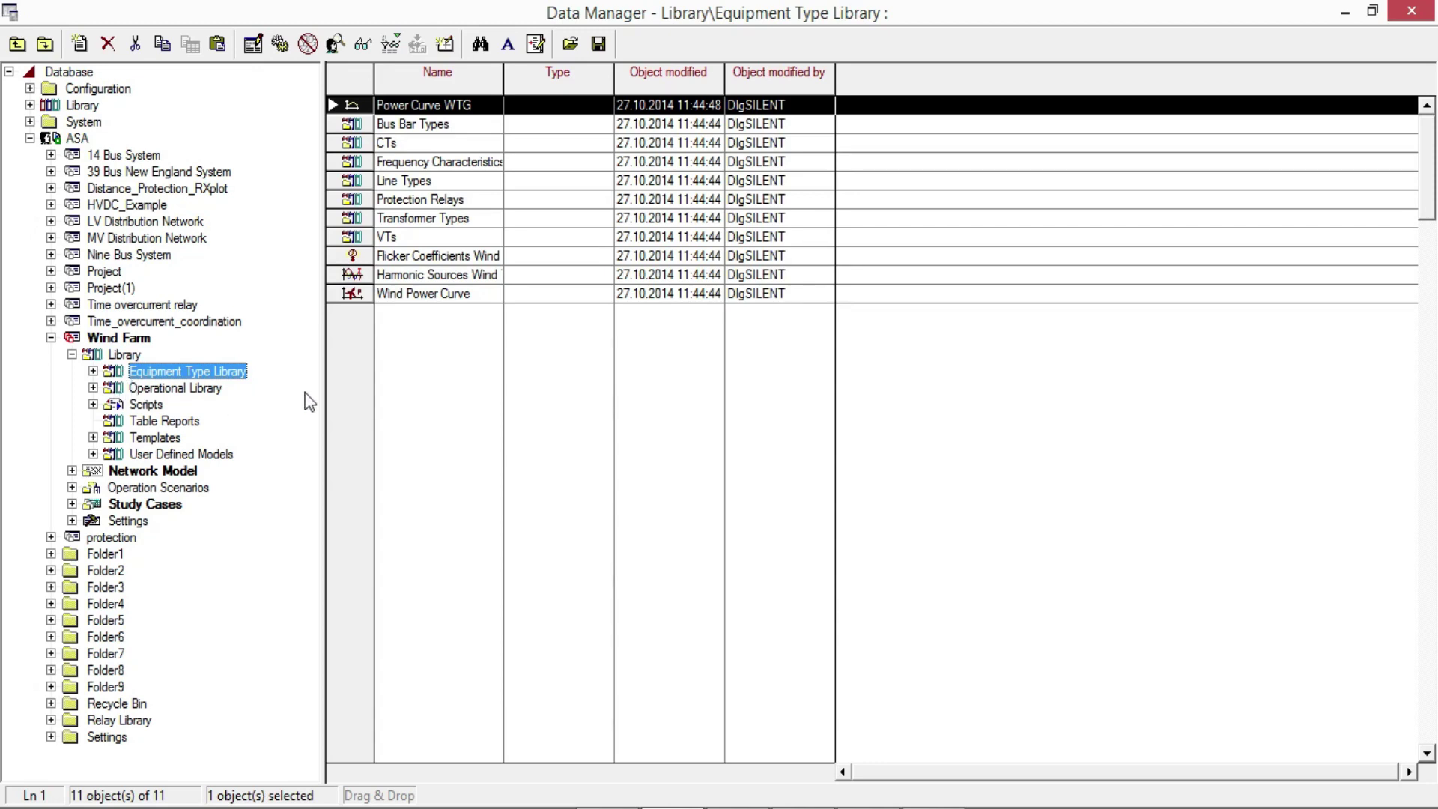
{"action": "left_click", "coordinate": [80, 43]}
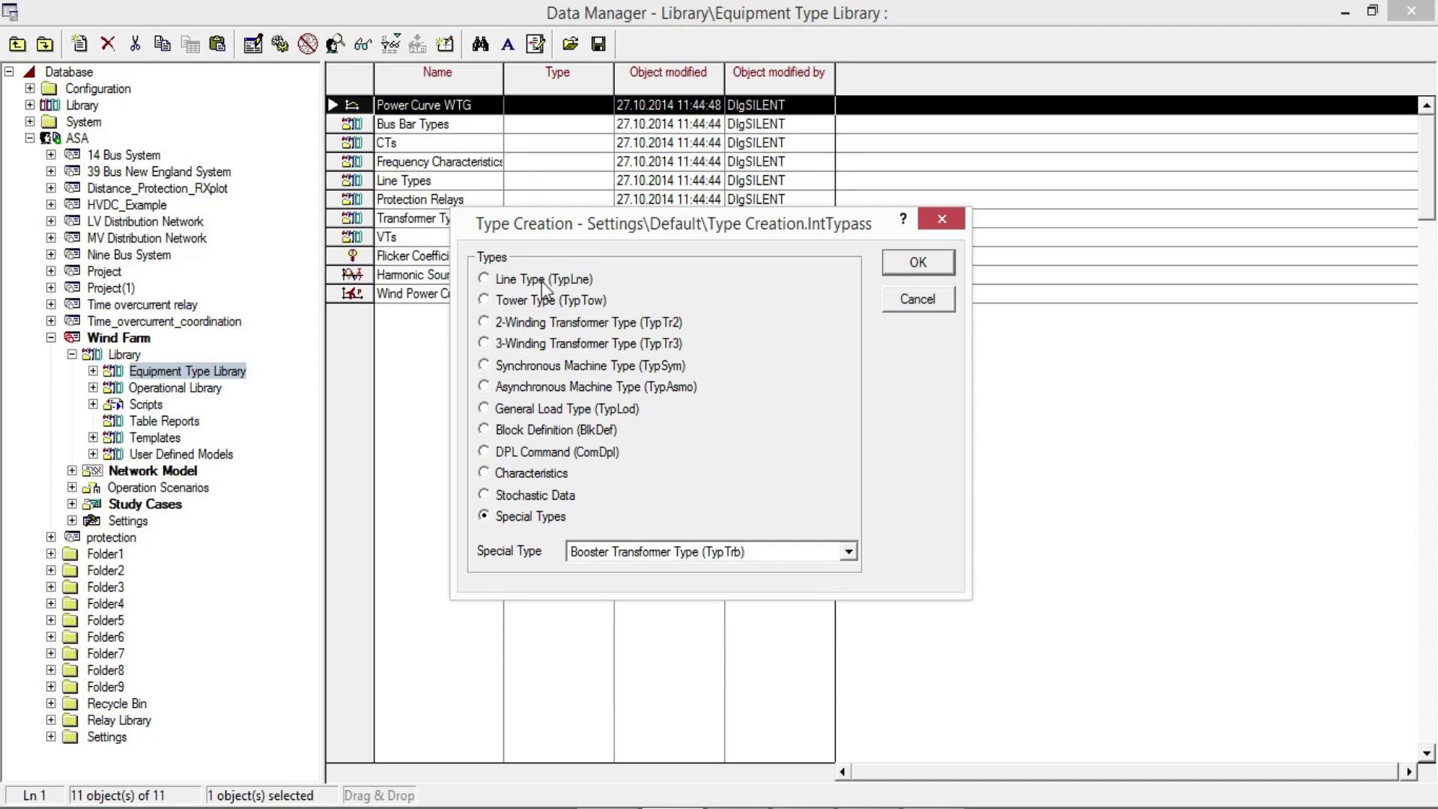
Create a new Line Type (TypLne) in the Type Creation dialog.
{"action": "left_click", "coordinate": [517, 278]}
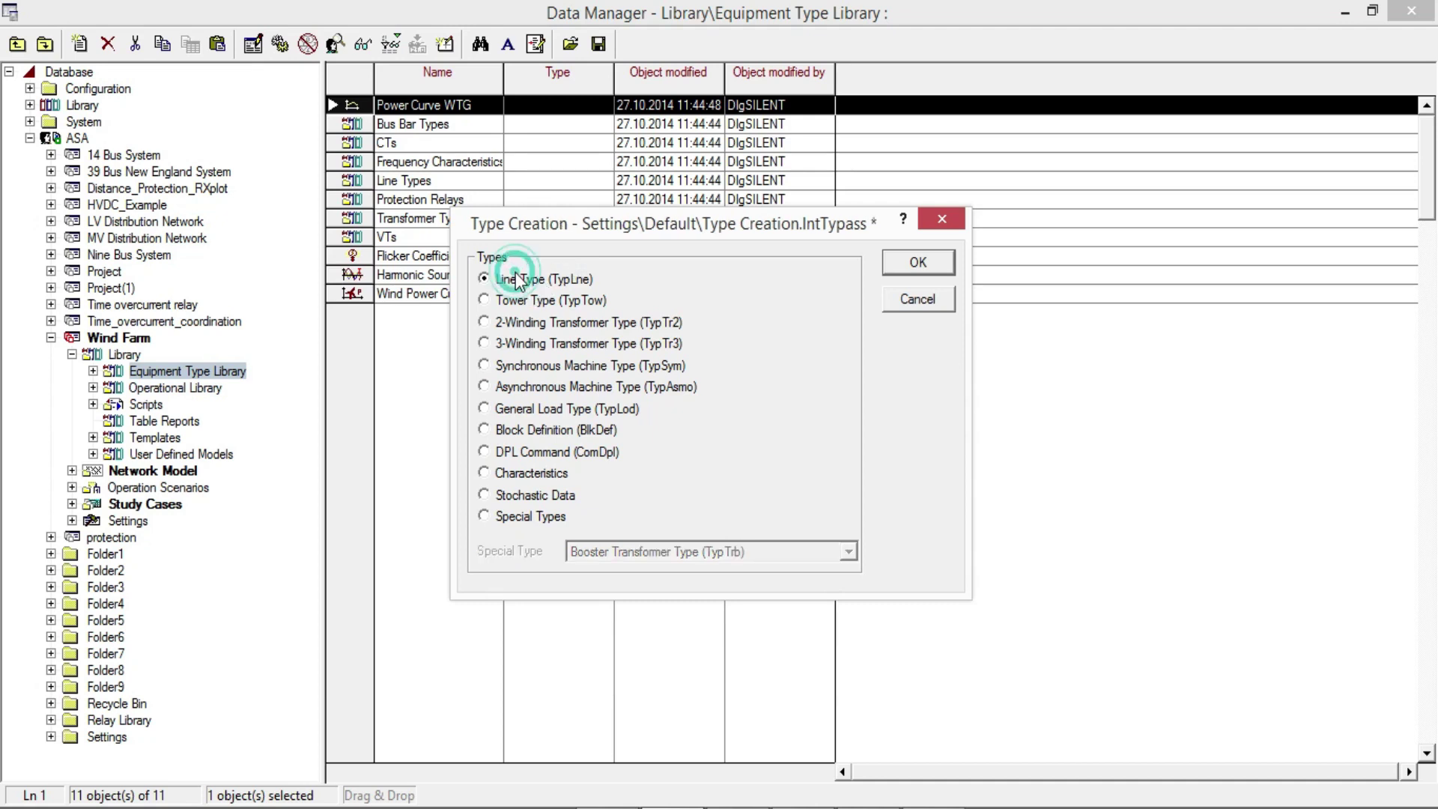
{"action": "left_click", "coordinate": [917, 264]}
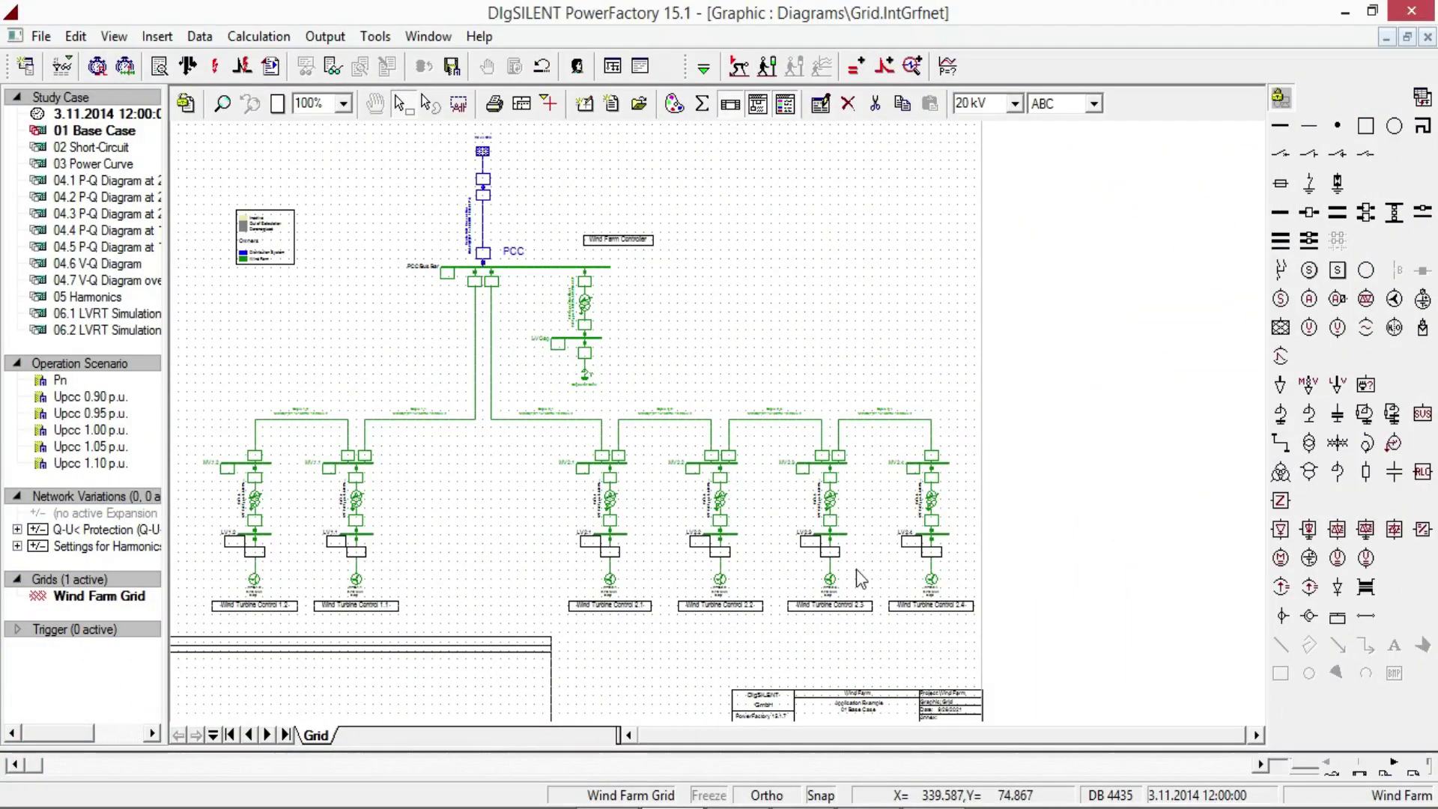
In Paint, draw a thin red ground line and a red vertical axis from its middle.
{"action": "key", "text": "alt+Tab"}
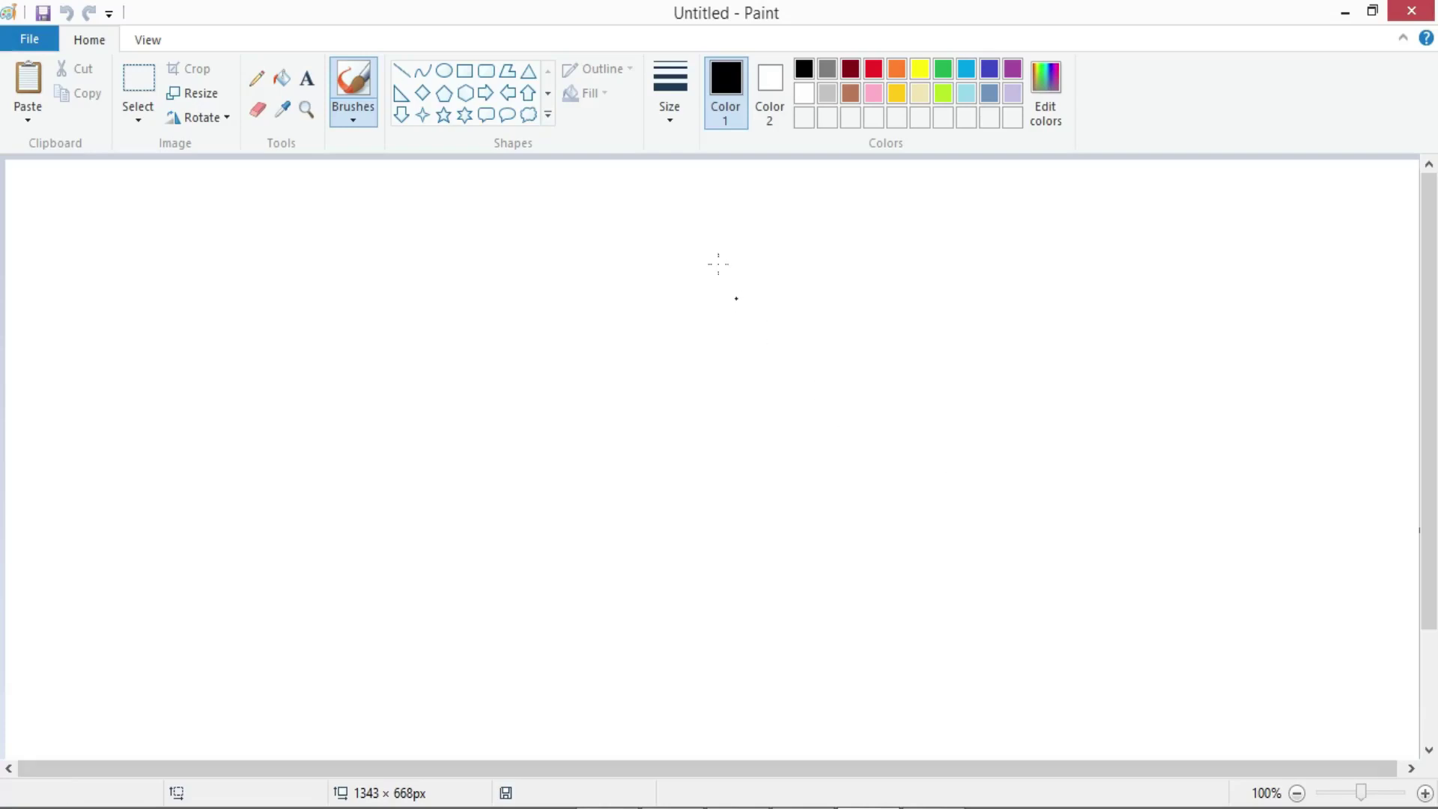
{"action": "left_click", "coordinate": [670, 89]}
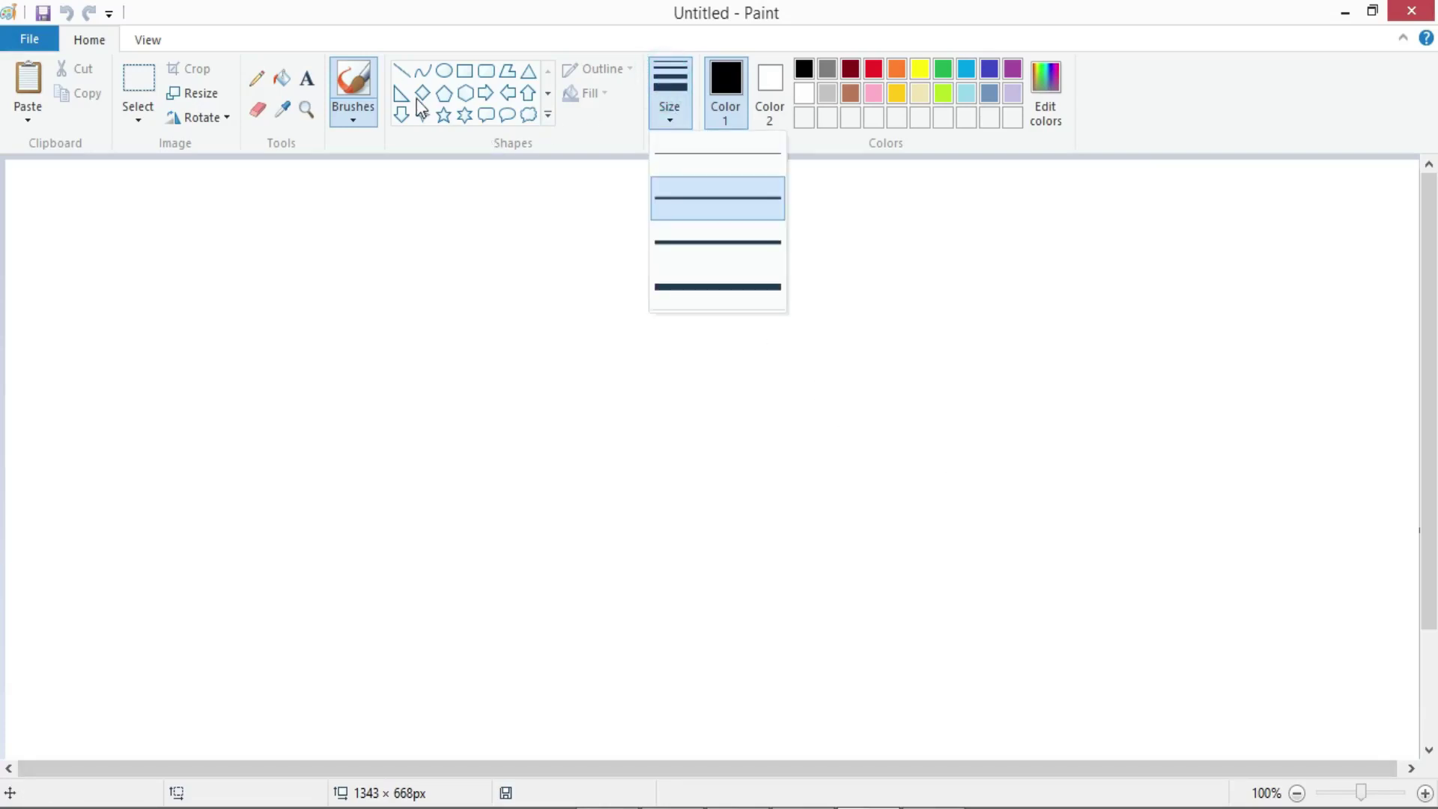
{"action": "left_click", "coordinate": [402, 72]}
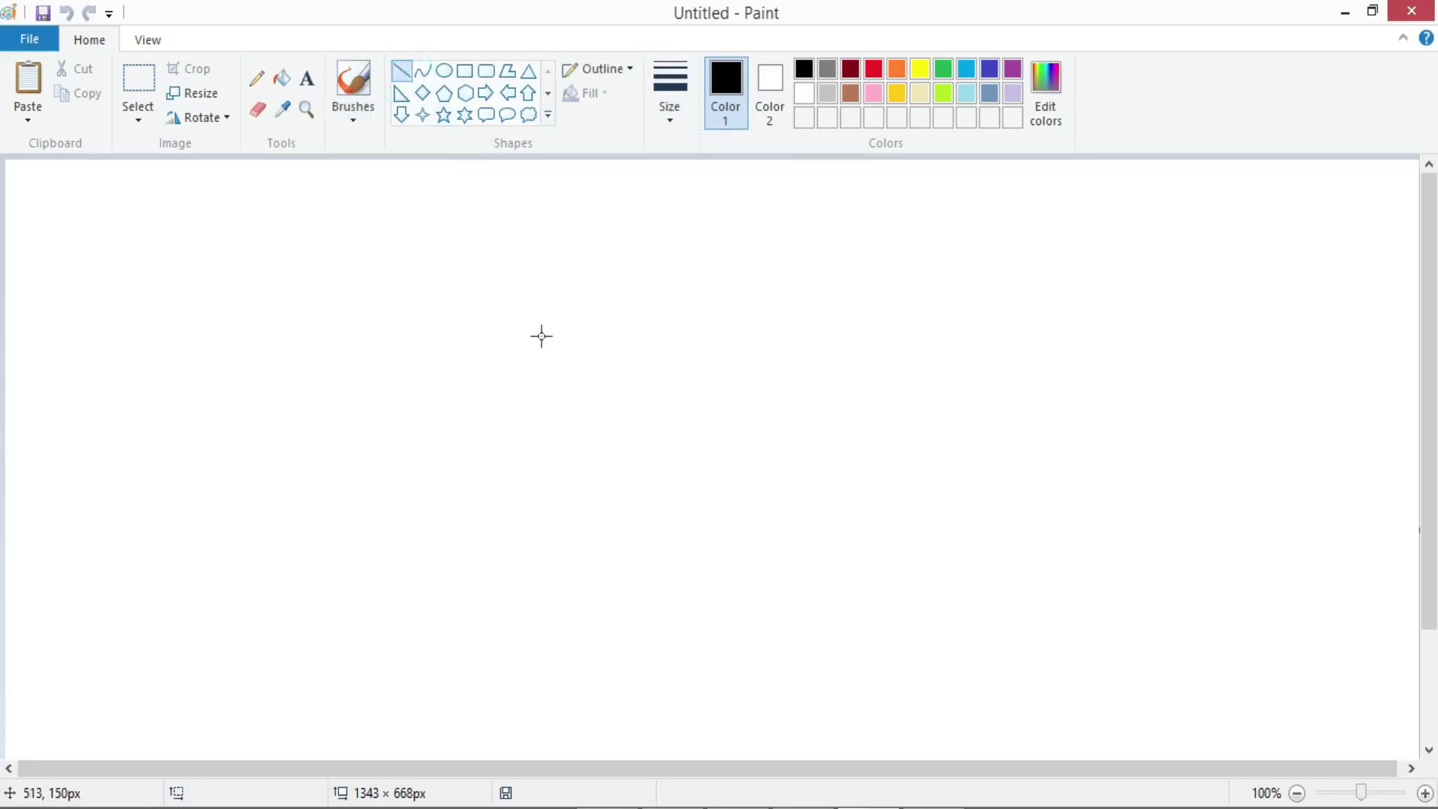
{"action": "left_click_drag", "start_coordinate": [577, 720], "coordinate": [951, 719]}
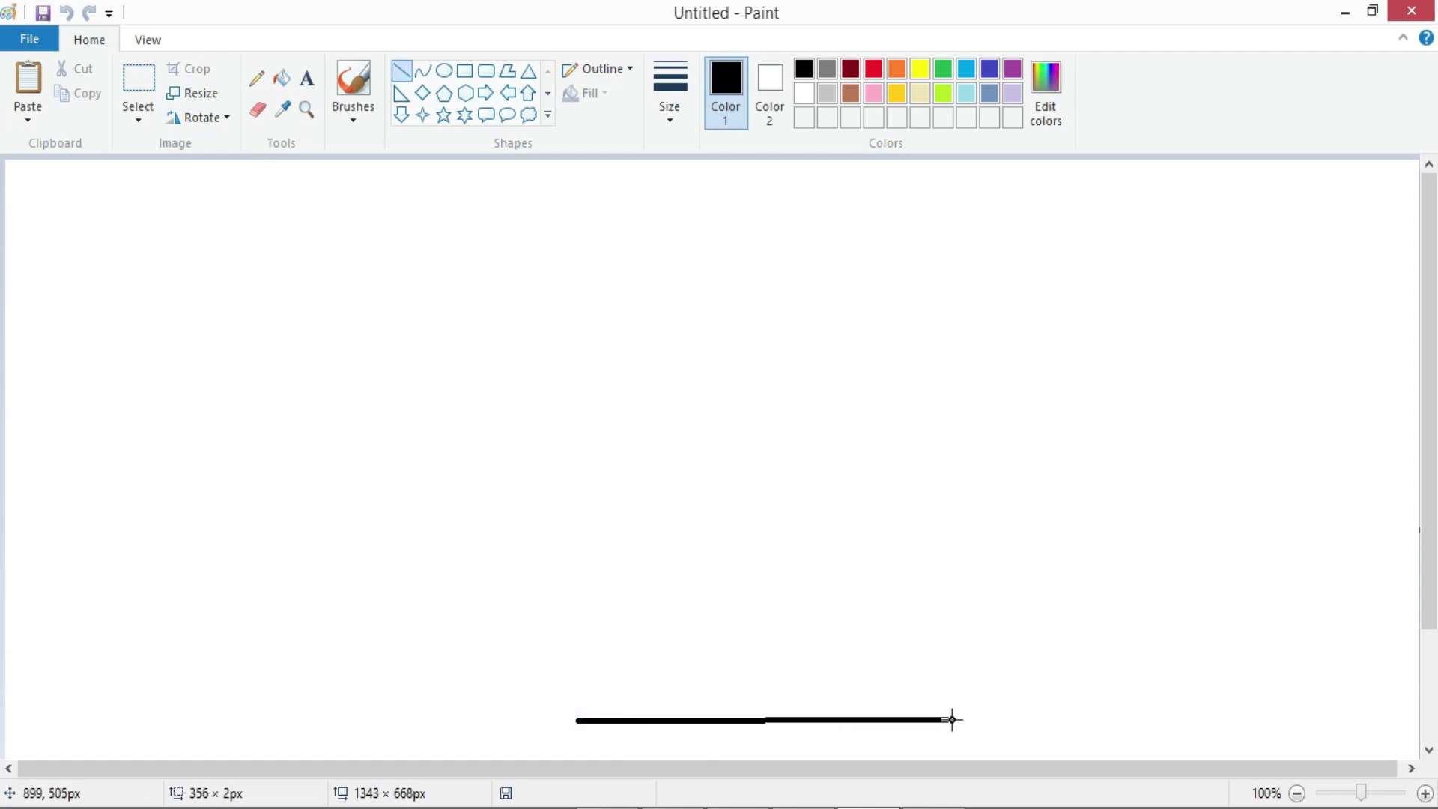
{"action": "left_click", "coordinate": [677, 98]}
{"action": "left_click", "coordinate": [710, 190]}
{"action": "left_click", "coordinate": [874, 68]}
{"action": "left_click", "coordinate": [761, 741]}
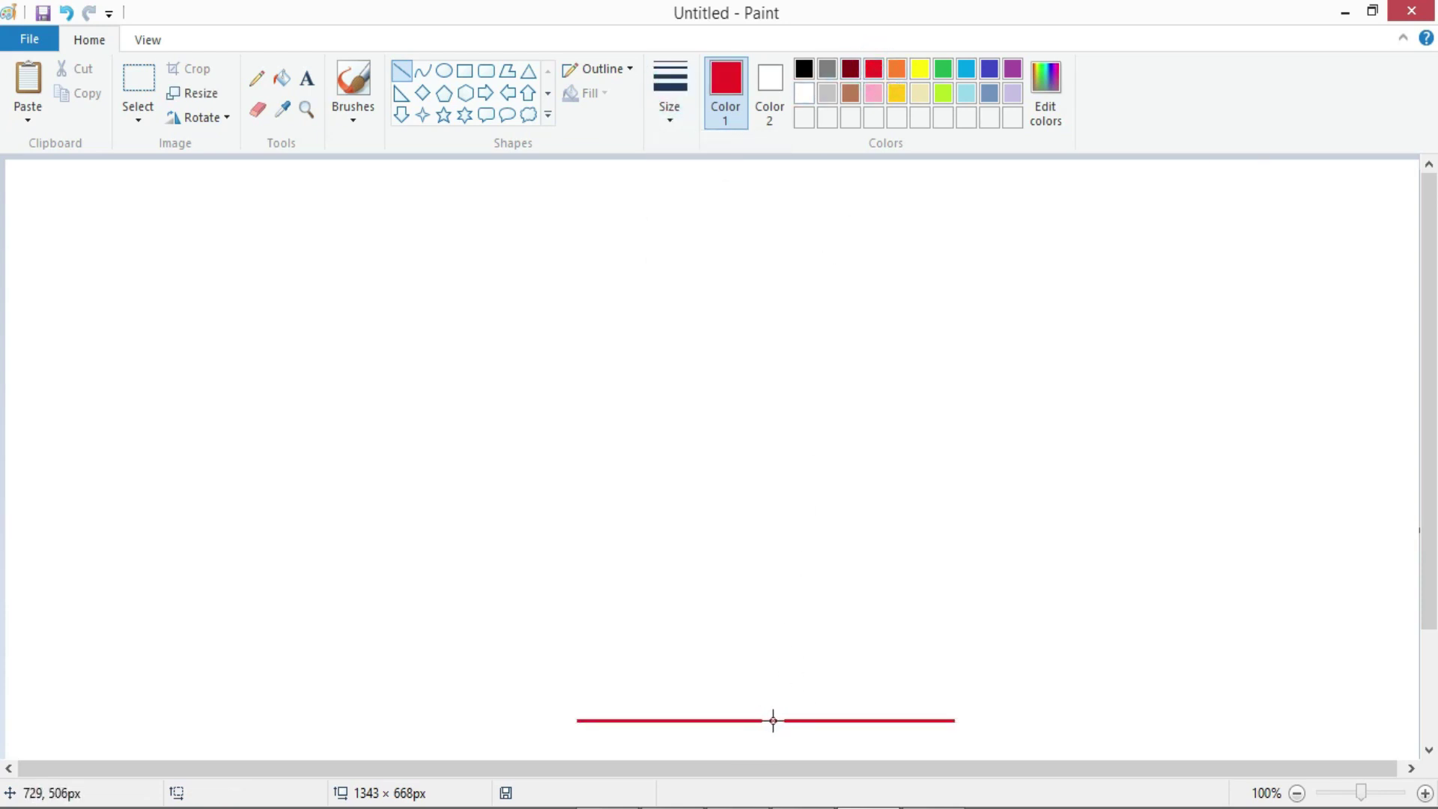
{"action": "left_click_drag", "start_coordinate": [771, 721], "coordinate": [770, 202]}
Draw black tapering tower legs with cross-bars and diagonal bracing up the lower tower.
{"action": "left_click", "coordinate": [803, 69]}
{"action": "mouse_move", "coordinate": [678, 719]}
{"action": "left_mouse_down"}
{"action": "mouse_move", "coordinate": [738, 391]}
{"action": "mouse_move", "coordinate": [743, 220]}
{"action": "left_mouse_up"}
{"action": "left_click_drag", "start_coordinate": [857, 719], "coordinate": [796, 220]}
{"action": "left_click_drag", "start_coordinate": [678, 719], "coordinate": [769, 673]}
{"action": "mouse_move", "coordinate": [858, 720]}
{"action": "left_mouse_down"}
{"action": "mouse_move", "coordinate": [770, 673]}
{"action": "mouse_move", "coordinate": [854, 673]}
{"action": "left_mouse_up"}
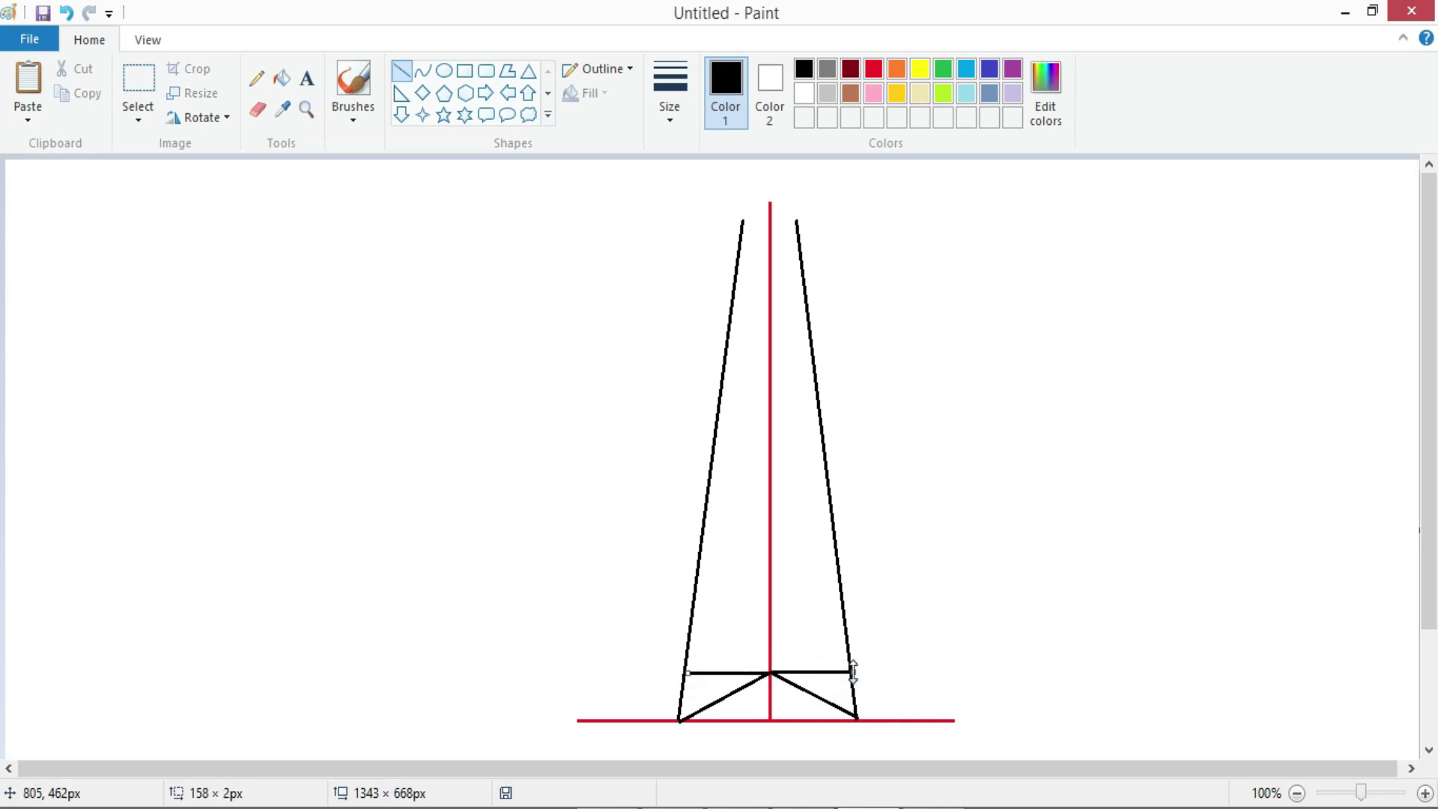
{"action": "left_click_drag", "start_coordinate": [687, 672], "coordinate": [766, 623]}
{"action": "mouse_move", "coordinate": [852, 672]}
{"action": "left_mouse_down"}
{"action": "mouse_move", "coordinate": [770, 624]}
{"action": "mouse_move", "coordinate": [847, 623]}
{"action": "mouse_move", "coordinate": [770, 568]}
{"action": "left_mouse_up"}
{"action": "mouse_move", "coordinate": [690, 623]}
{"action": "left_mouse_down"}
{"action": "mouse_move", "coordinate": [770, 568]}
{"action": "mouse_move", "coordinate": [838, 568]}
{"action": "left_mouse_up"}
{"action": "left_click_drag", "start_coordinate": [697, 568], "coordinate": [830, 502]}
{"action": "left_click_drag", "start_coordinate": [837, 568], "coordinate": [706, 500]}
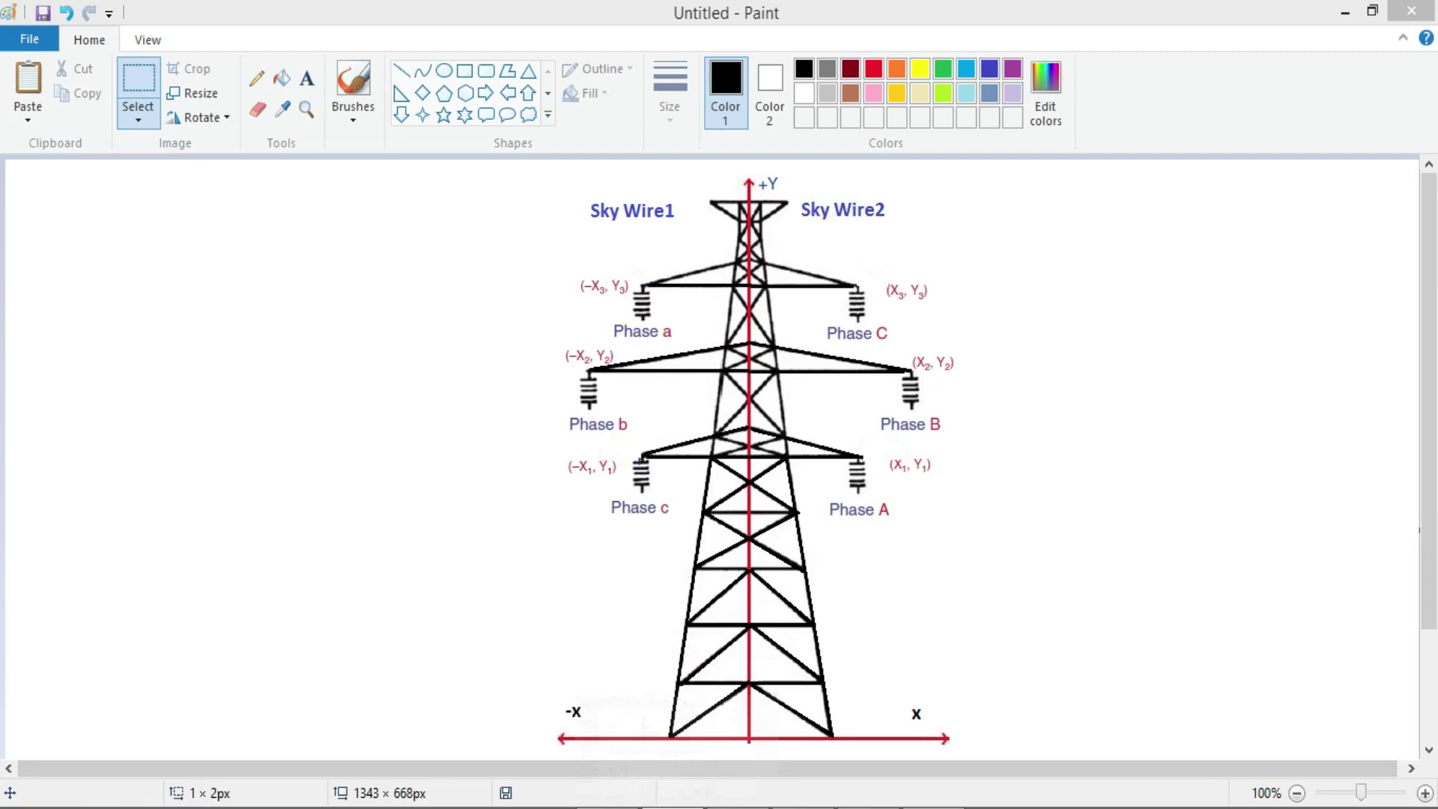
Return to PowerFactory once the tower sketch is labelled.
{"action": "key", "text": "alt+Tab"}
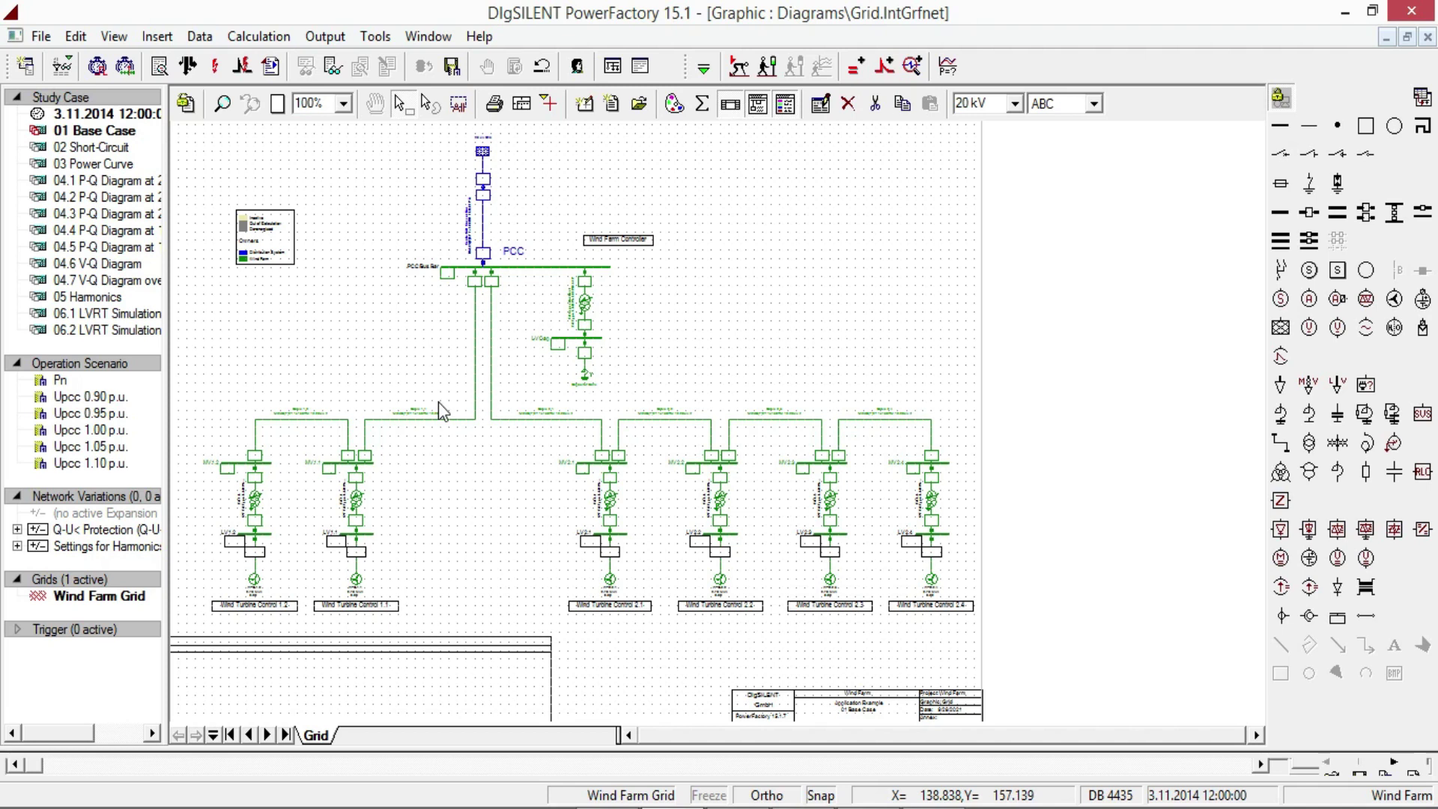
Define Line Couplings for the two PCC feeder cables with a new Tower Geometry Type (TypGeo).
{"action": "left_click_drag", "start_coordinate": [416, 326], "coordinate": [543, 386]}
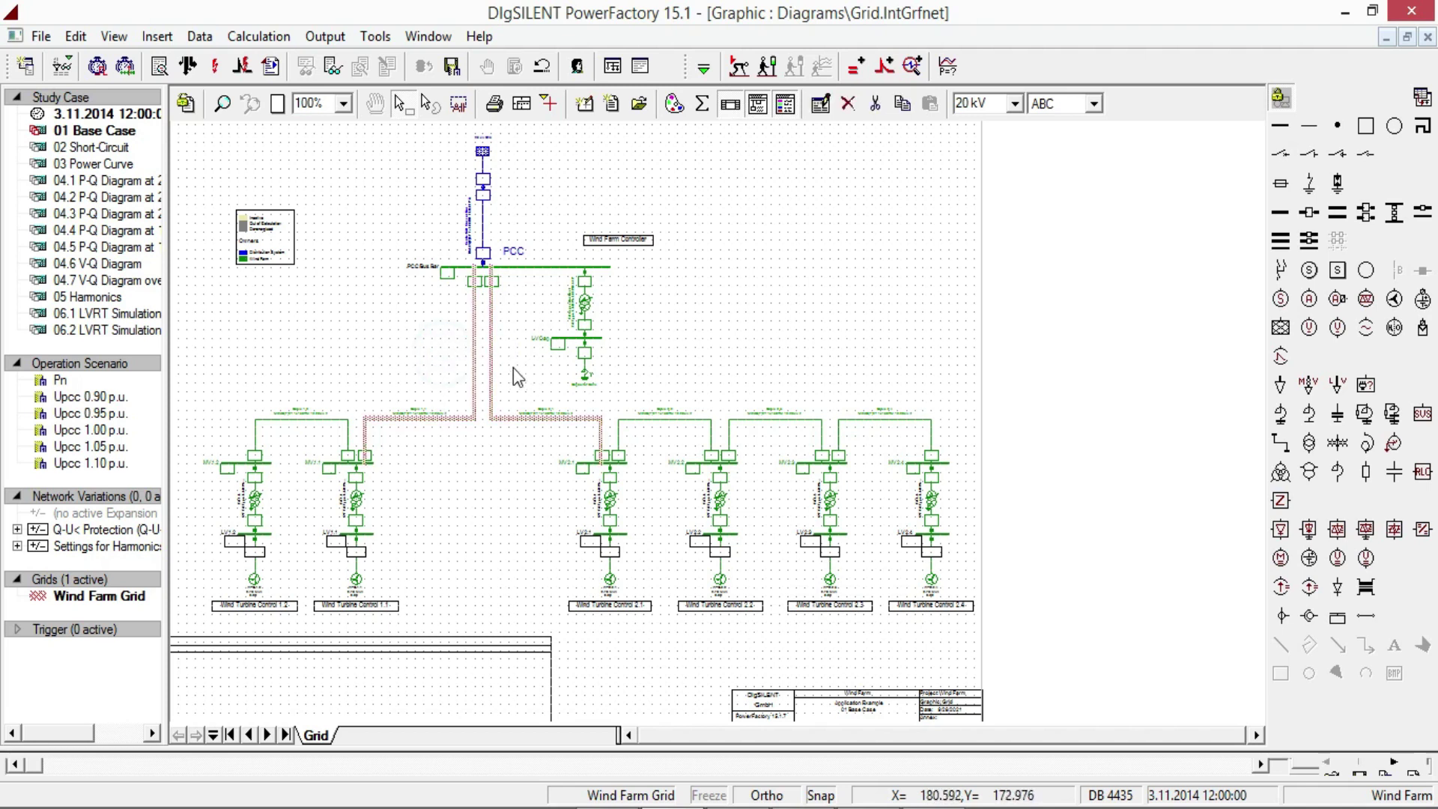
{"action": "right_click", "coordinate": [474, 421]}
{"action": "mouse_move", "coordinate": [563, 144]}
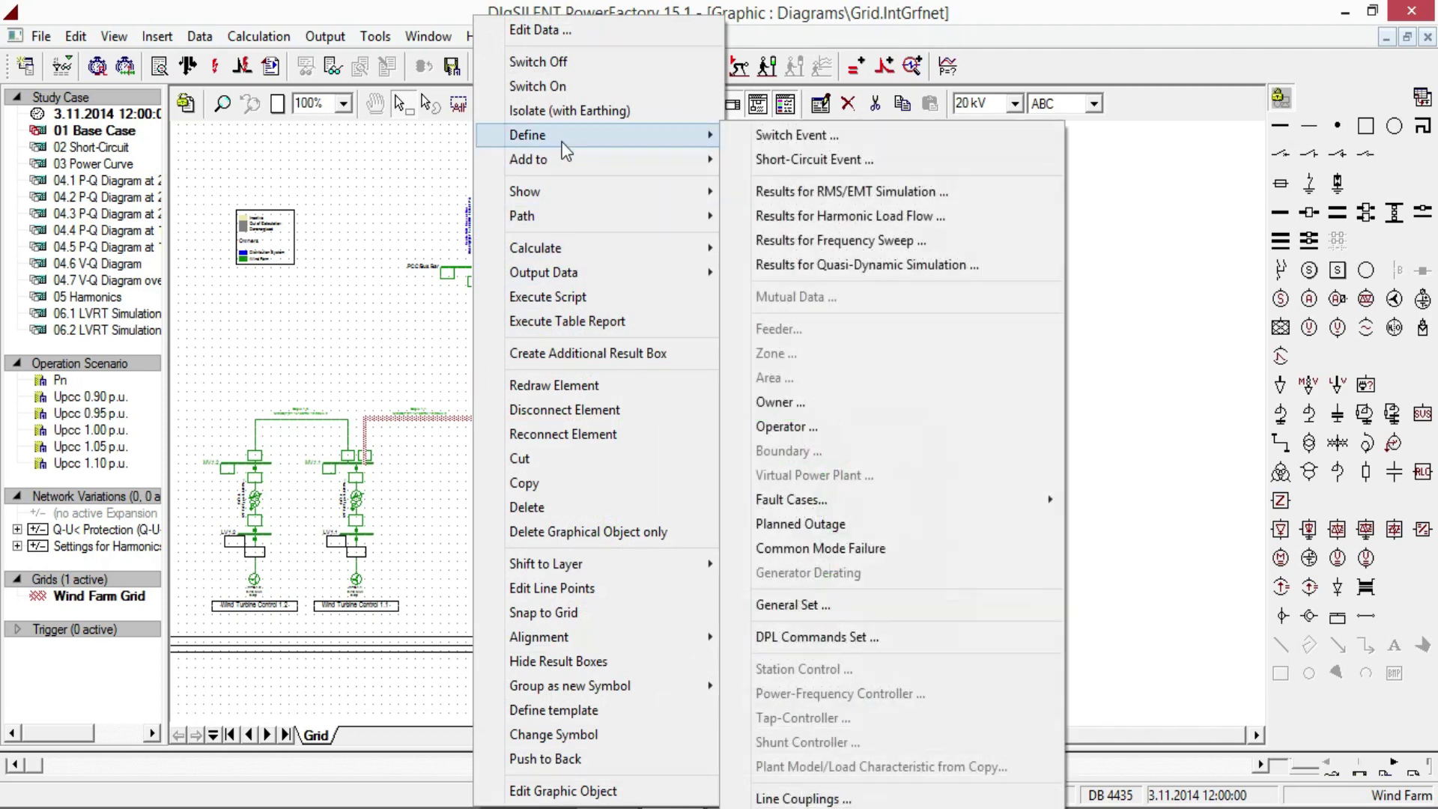
{"action": "left_click", "coordinate": [811, 795]}
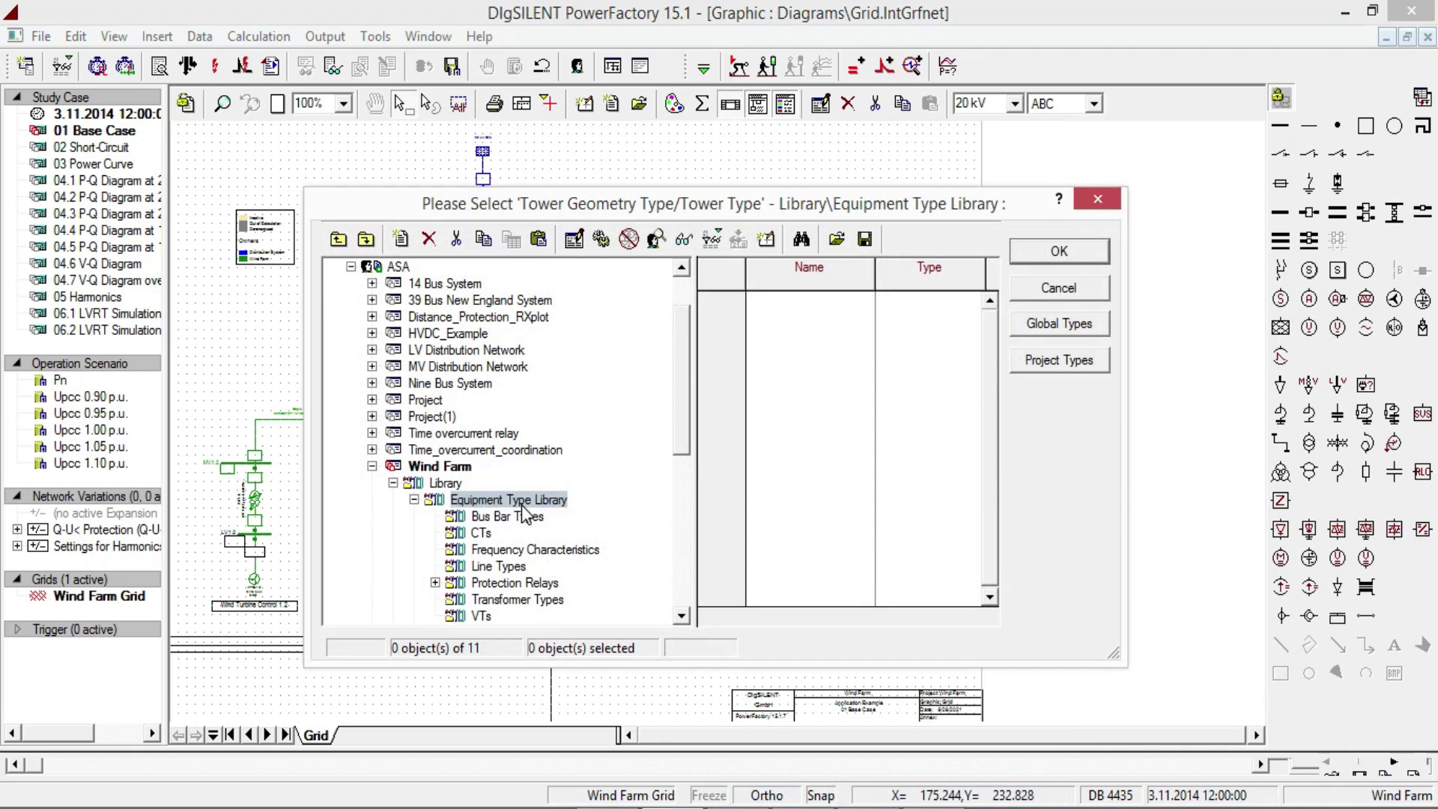
{"action": "left_click", "coordinate": [404, 240]}
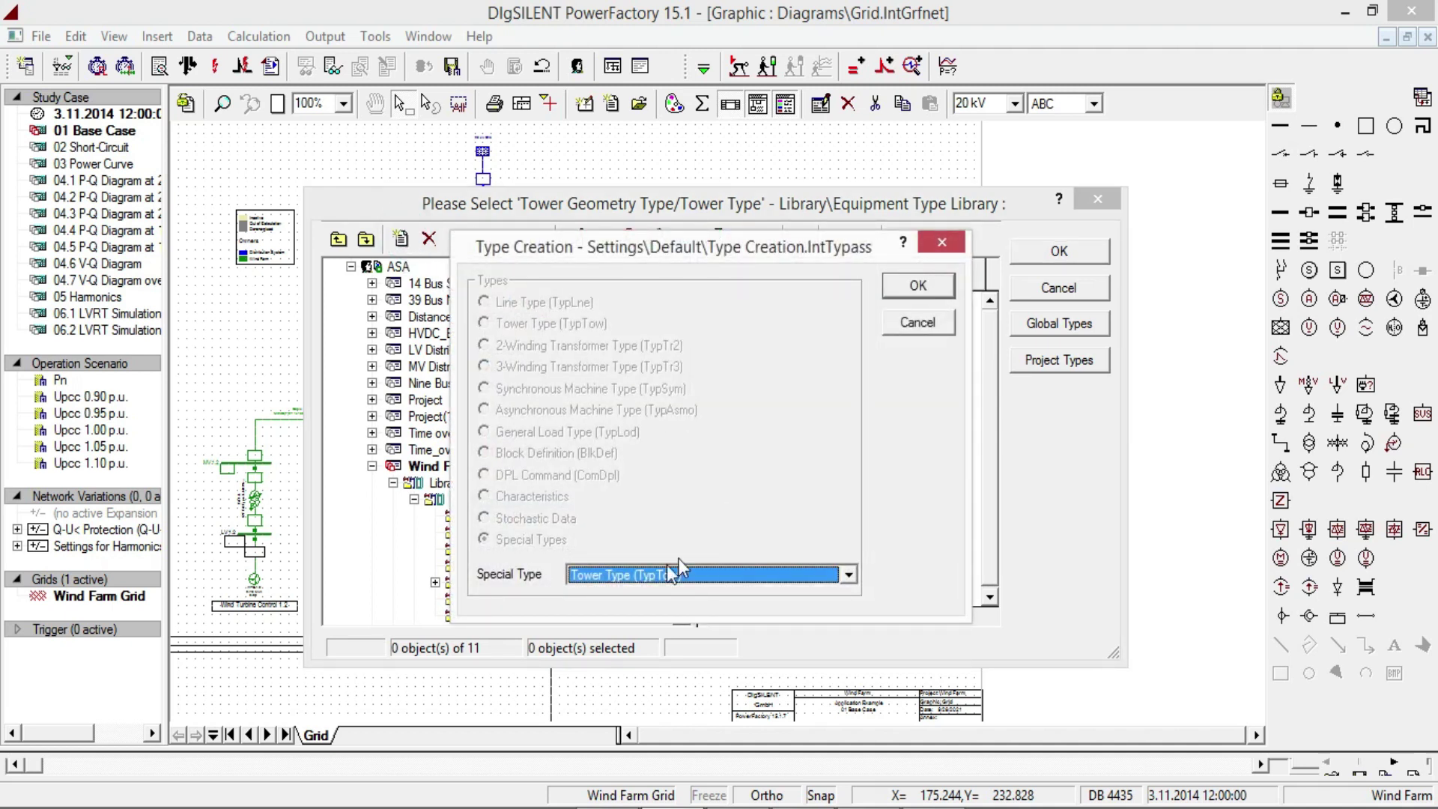
{"action": "left_click", "coordinate": [680, 575]}
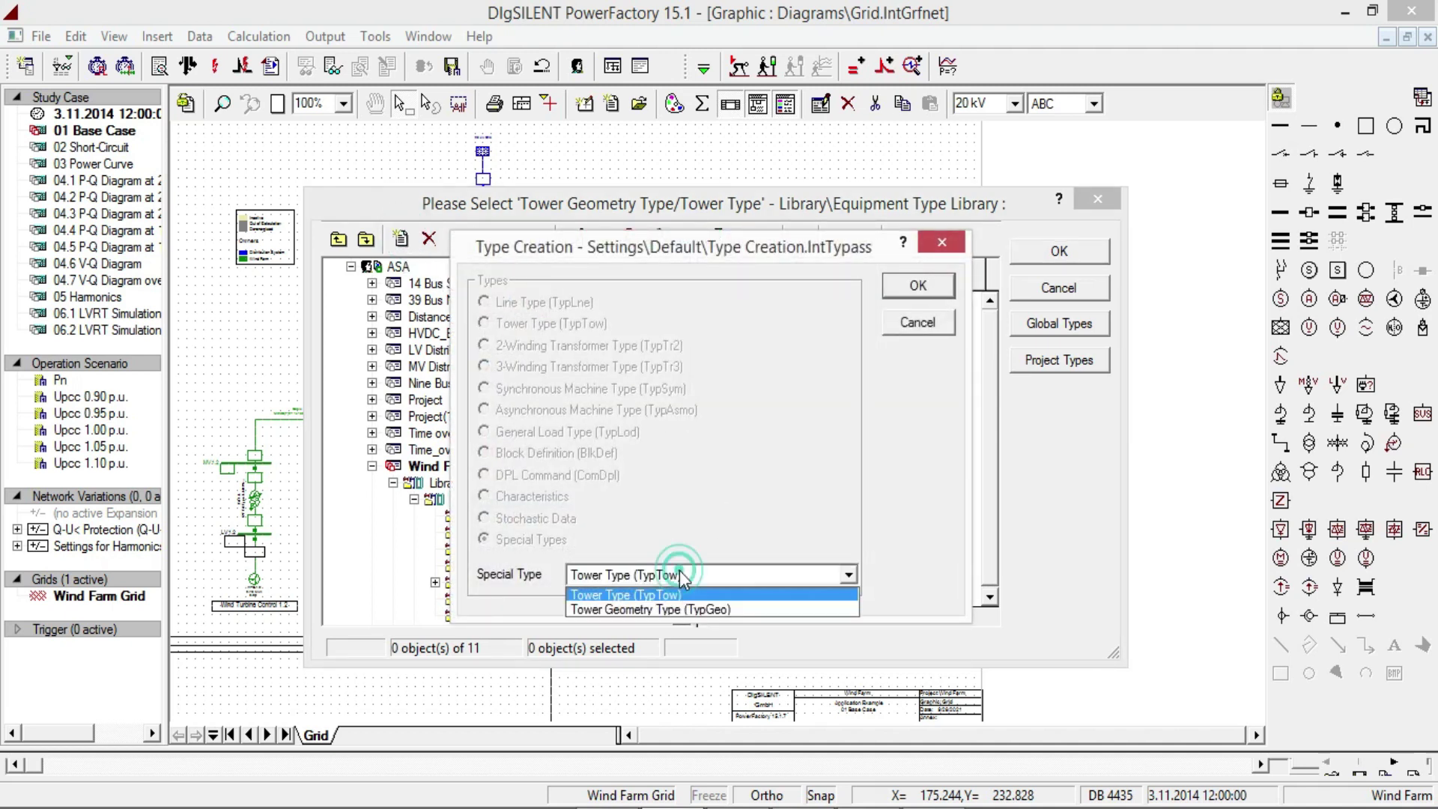
{"action": "left_click", "coordinate": [620, 610]}
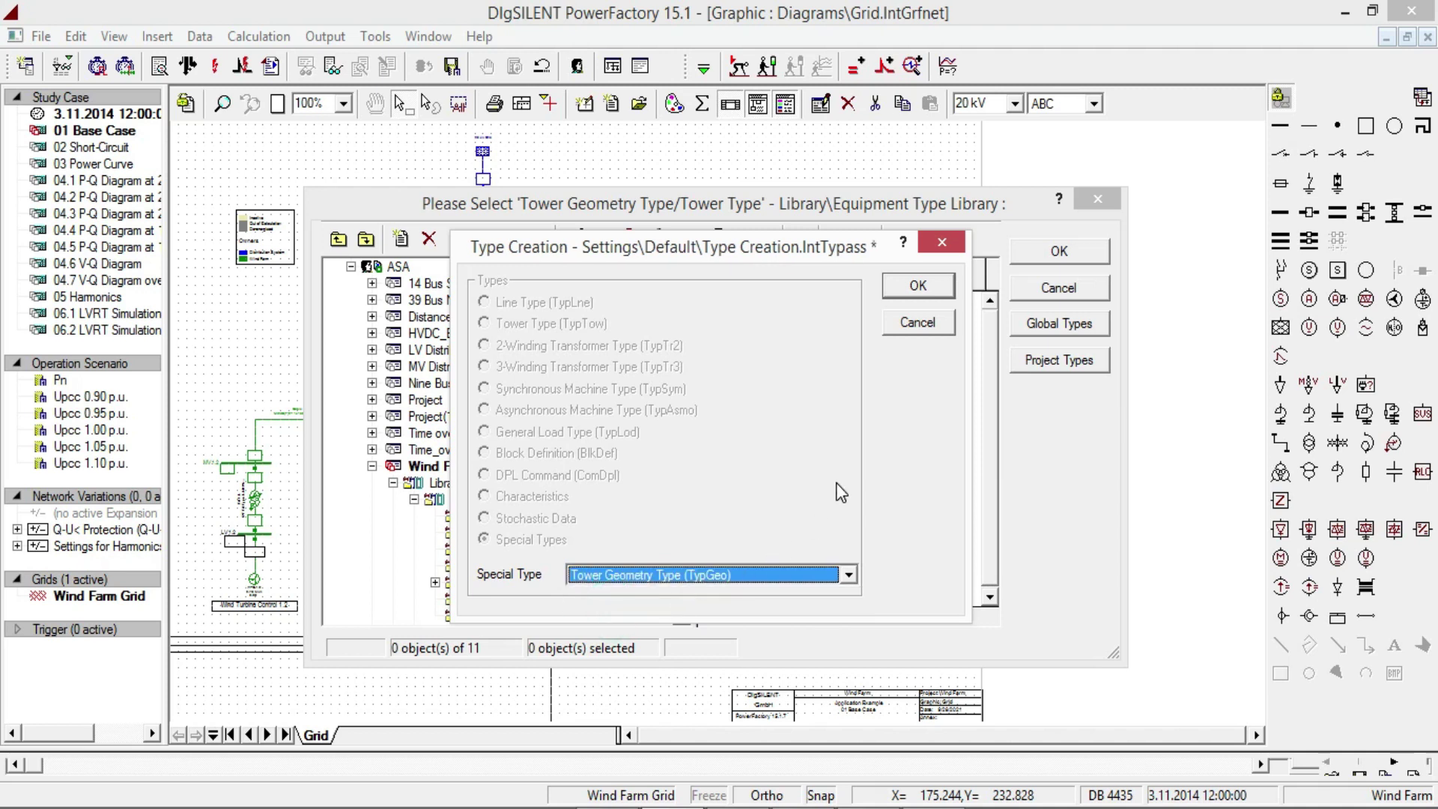
{"action": "left_click", "coordinate": [918, 288]}
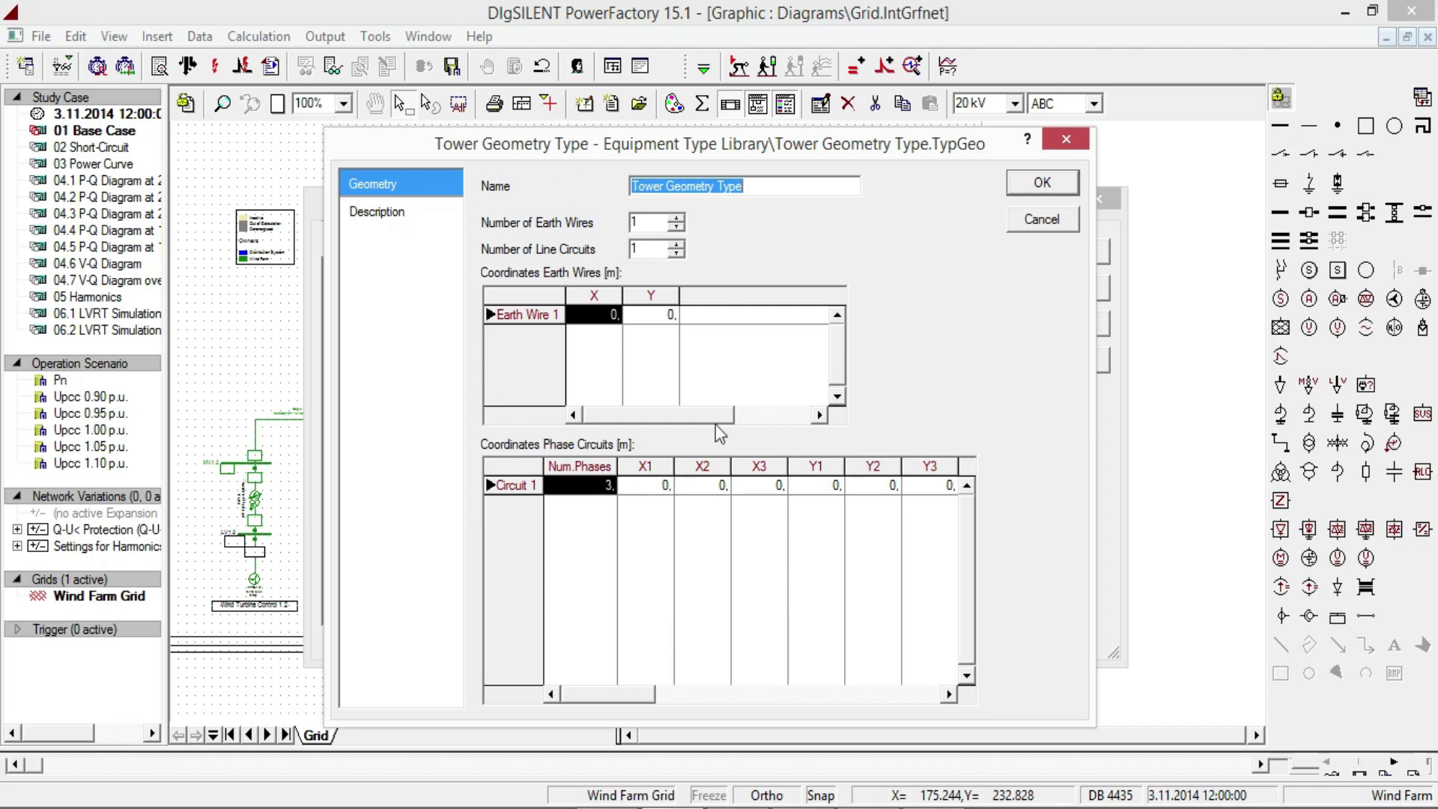
Raise the tower geometry's number of line circuits from 1 to 2.
{"action": "left_click", "coordinate": [656, 223]}
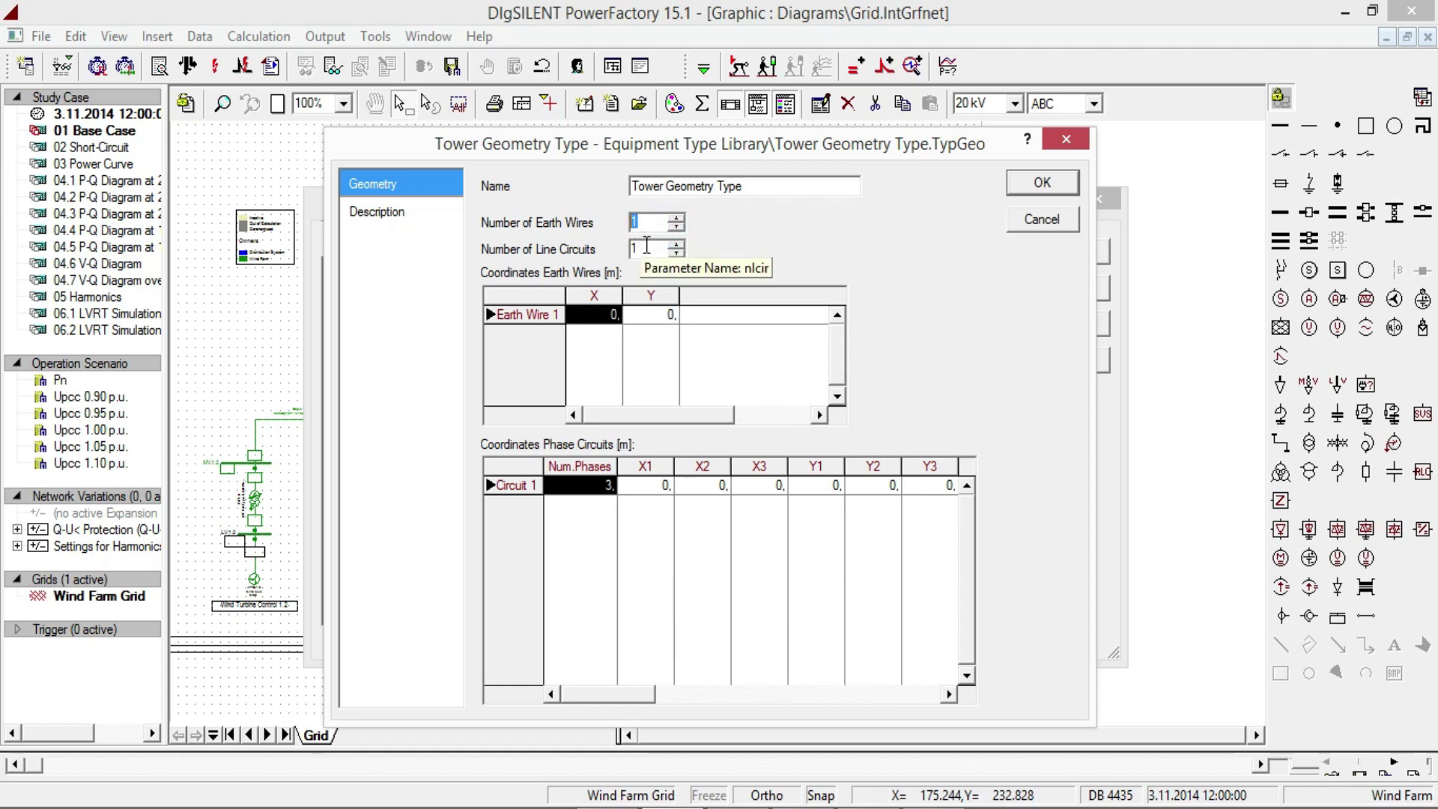
{"action": "left_click", "coordinate": [647, 247]}
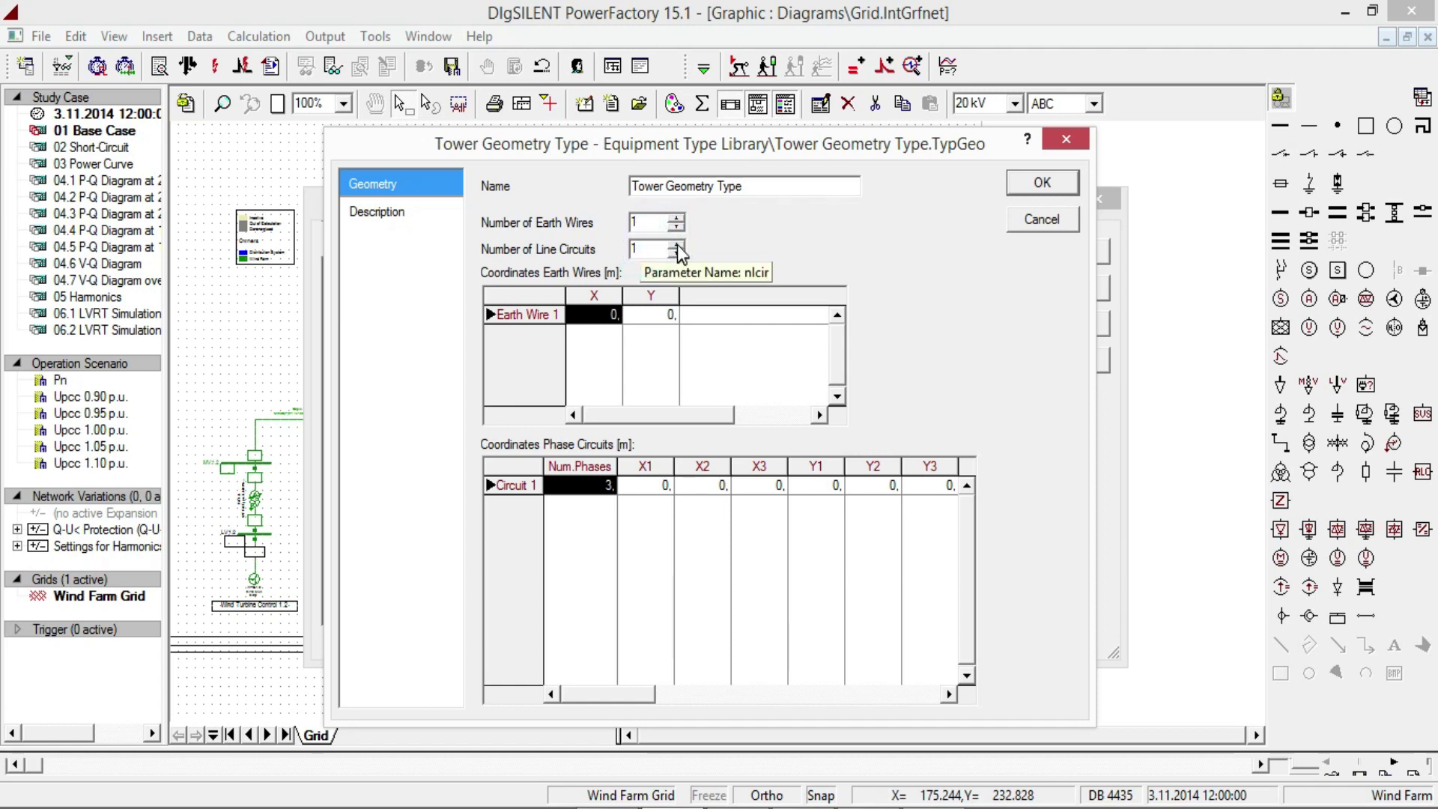
{"action": "left_click", "coordinate": [676, 245]}
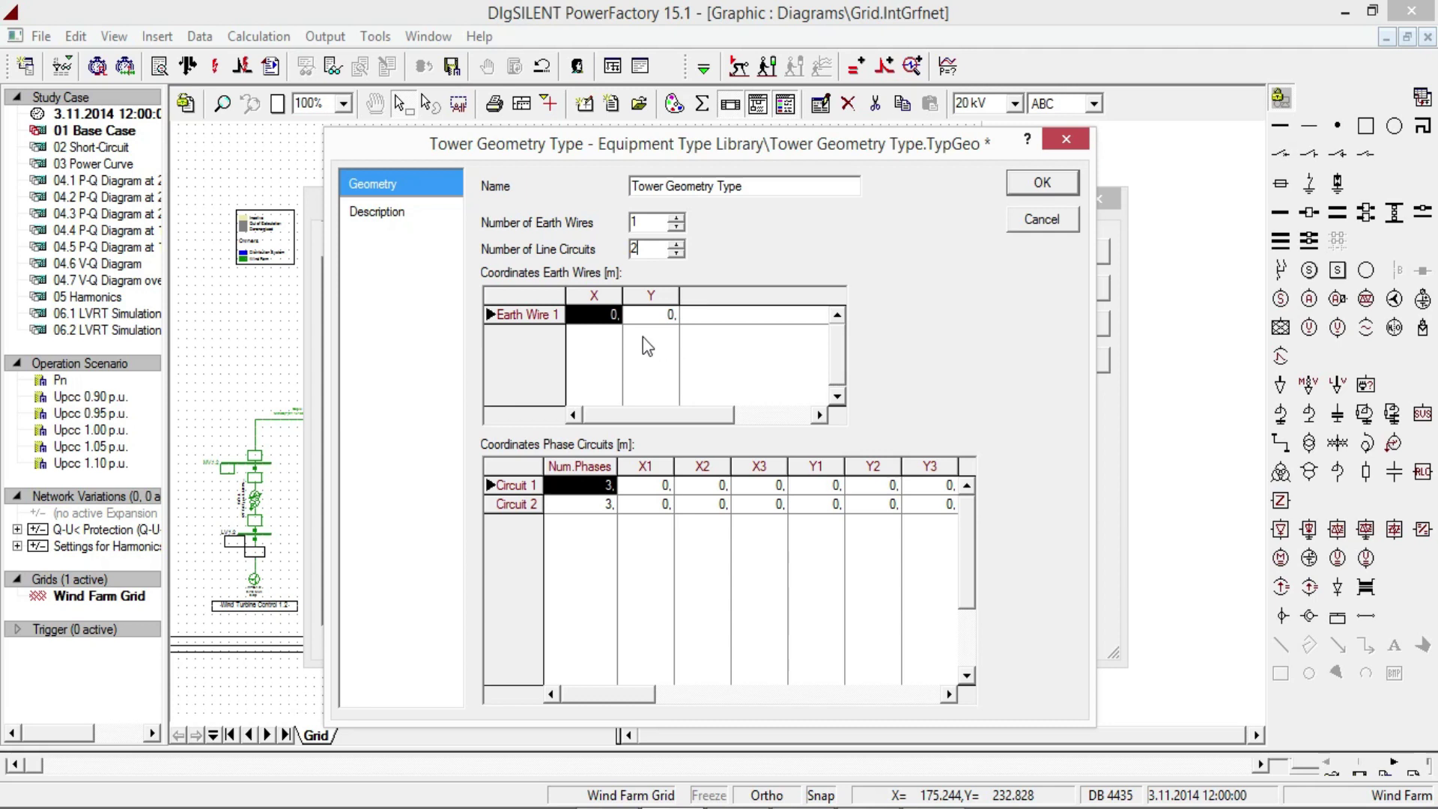
Set Earth Wire 1's Y coordinate to 45 m and check Circuit 2's phases.
{"action": "left_click", "coordinate": [597, 297]}
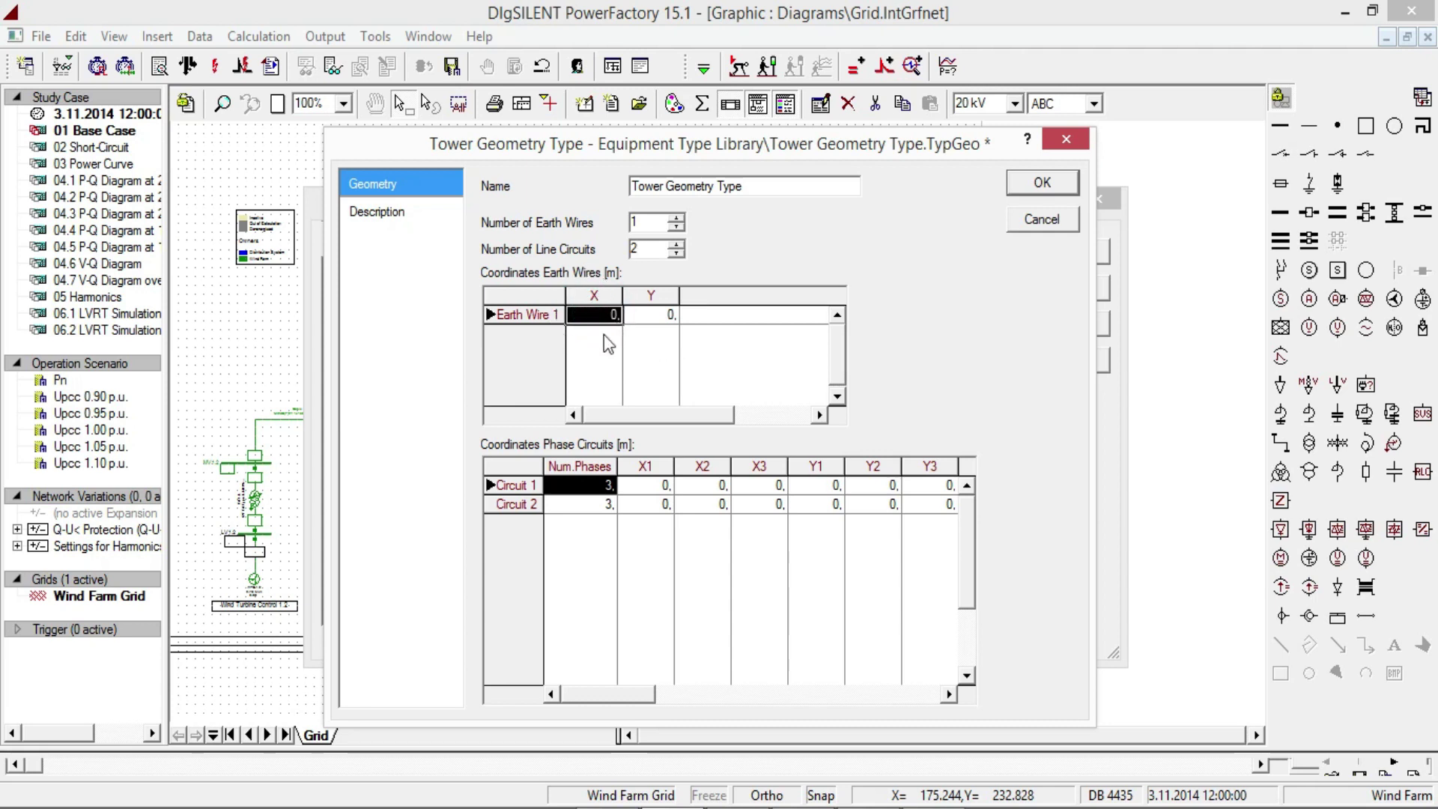
{"action": "left_click", "coordinate": [664, 317]}
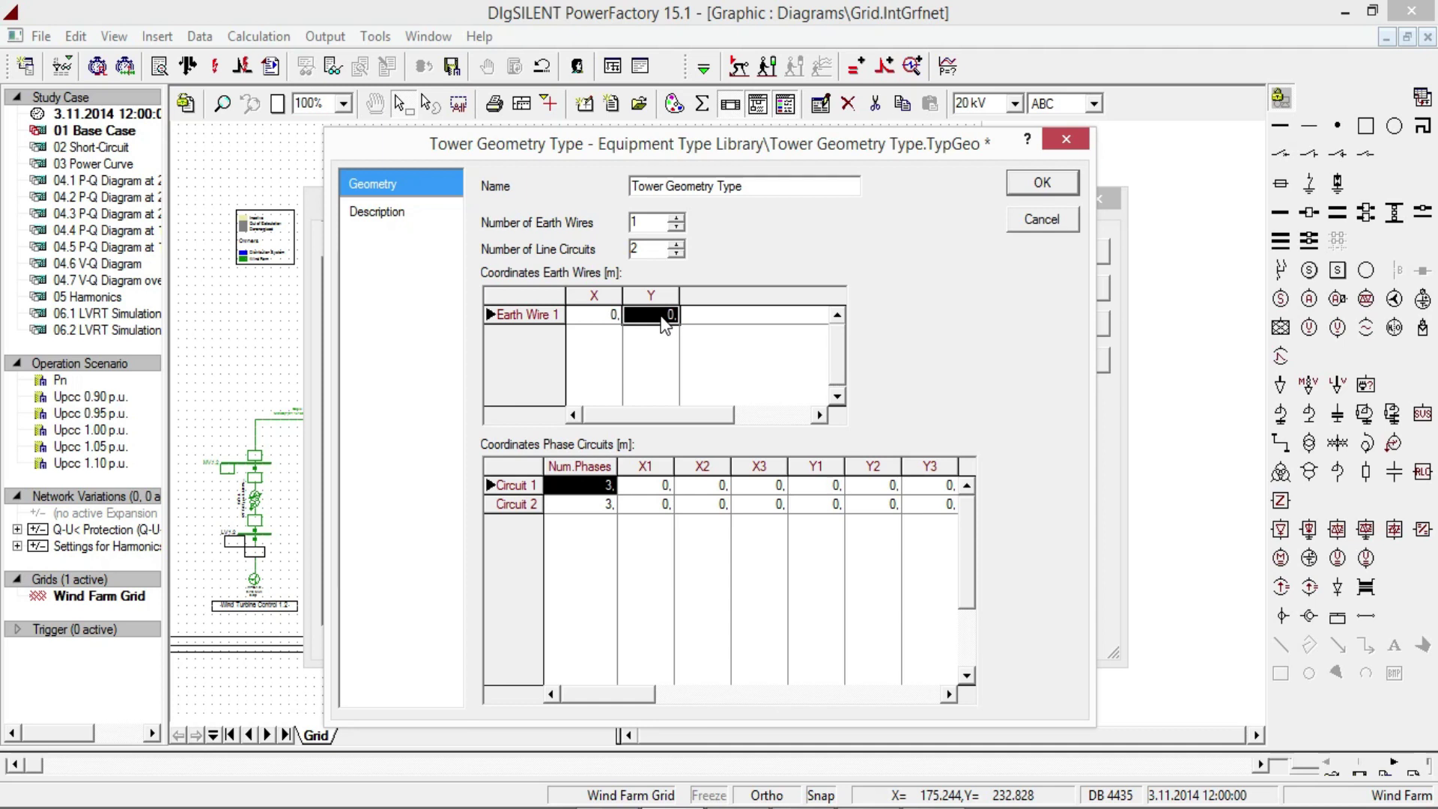
{"action": "type", "text": "45"}
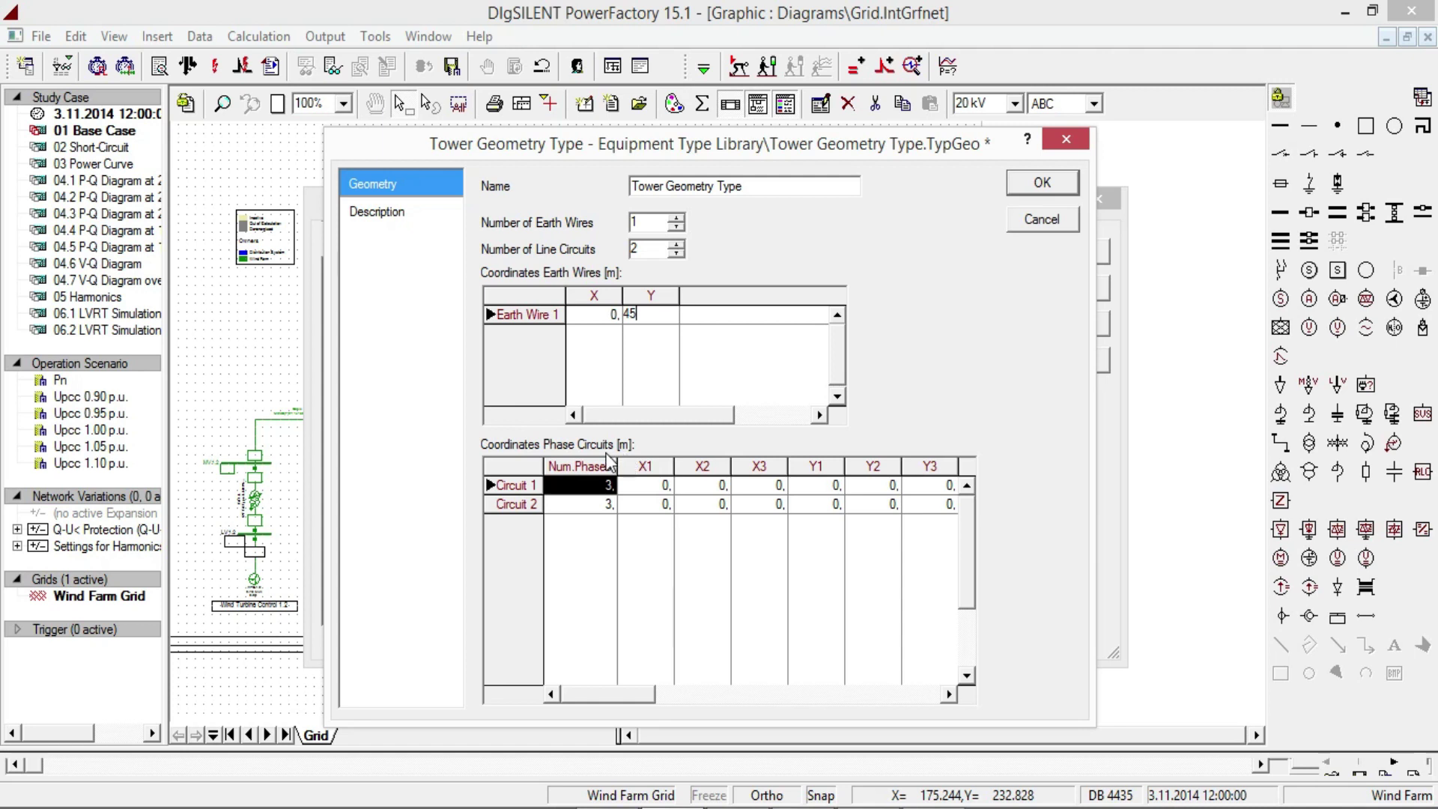
{"action": "left_click", "coordinate": [586, 491]}
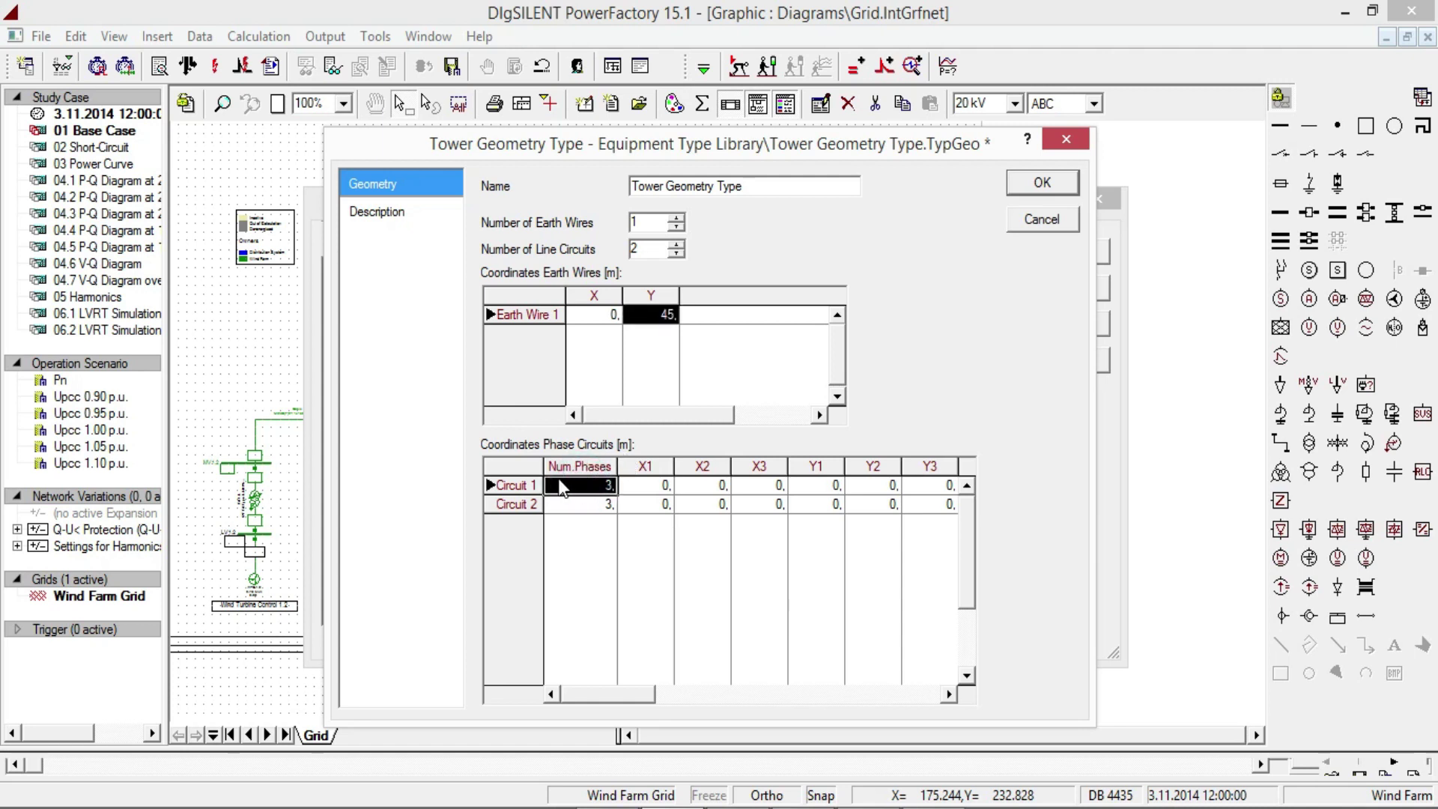
{"action": "left_click", "coordinate": [565, 506]}
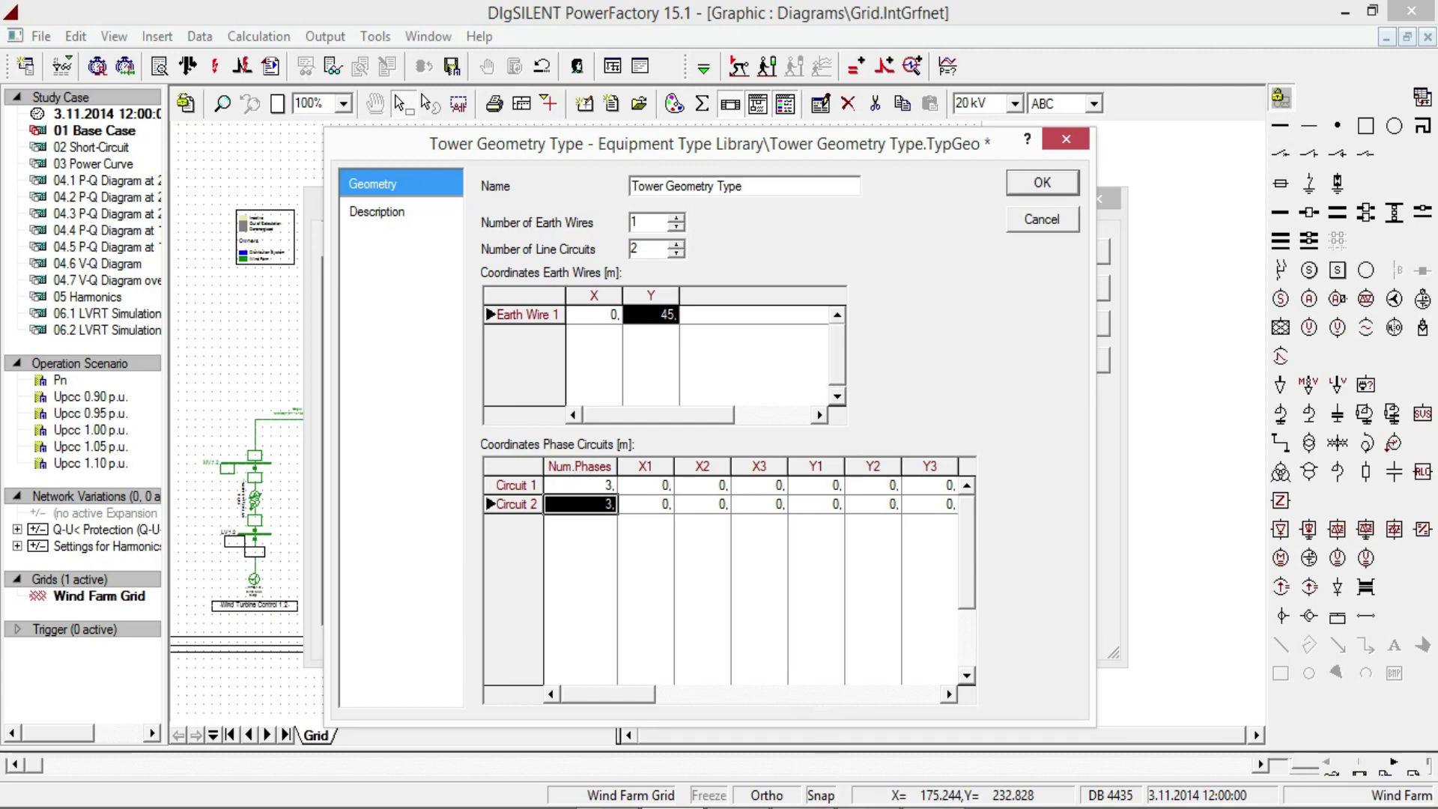
{"action": "left_click", "coordinate": [881, 807]}
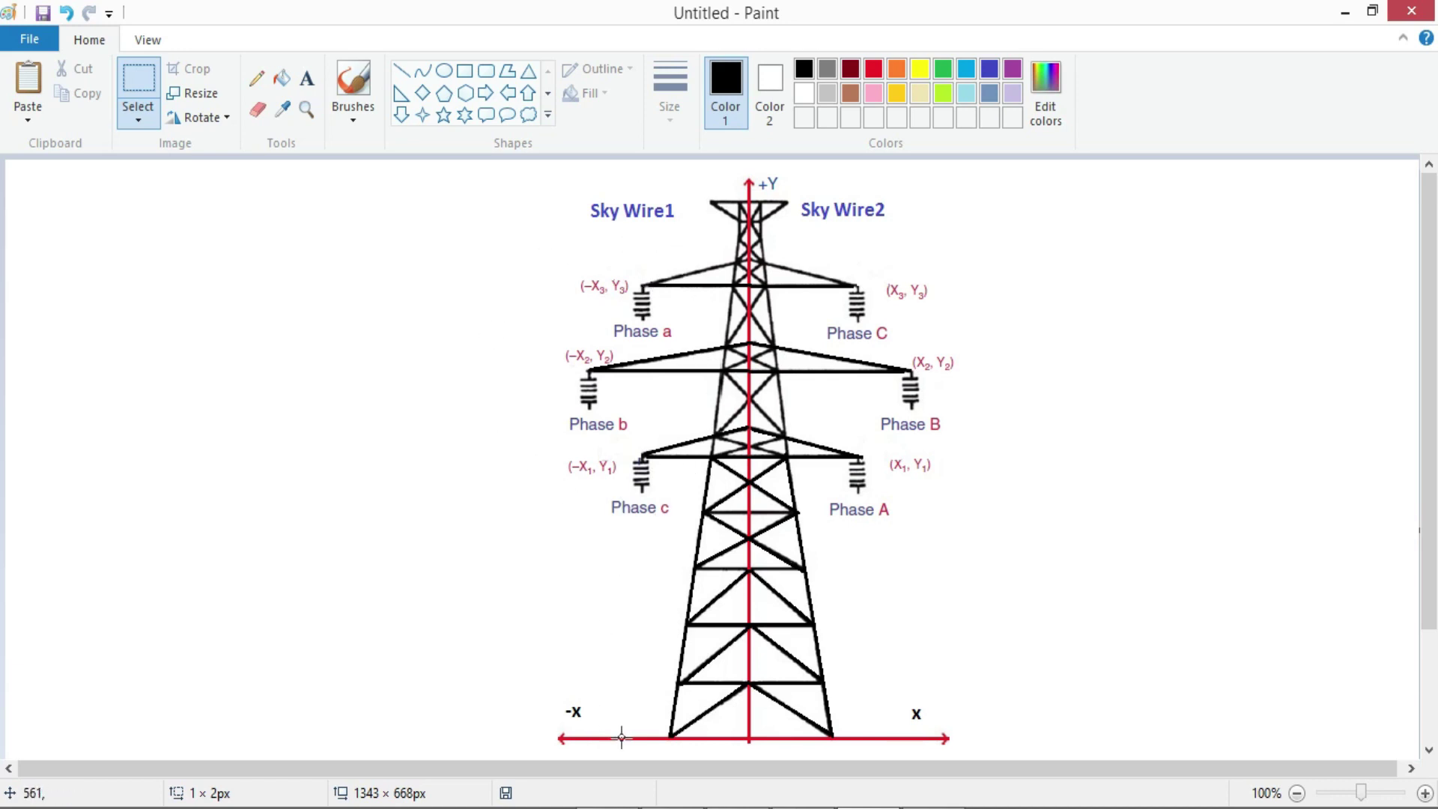
Review the Paint tower sketch, then return to the Tower Geometry Type dialog.
{"action": "left_click", "coordinate": [683, 803]}
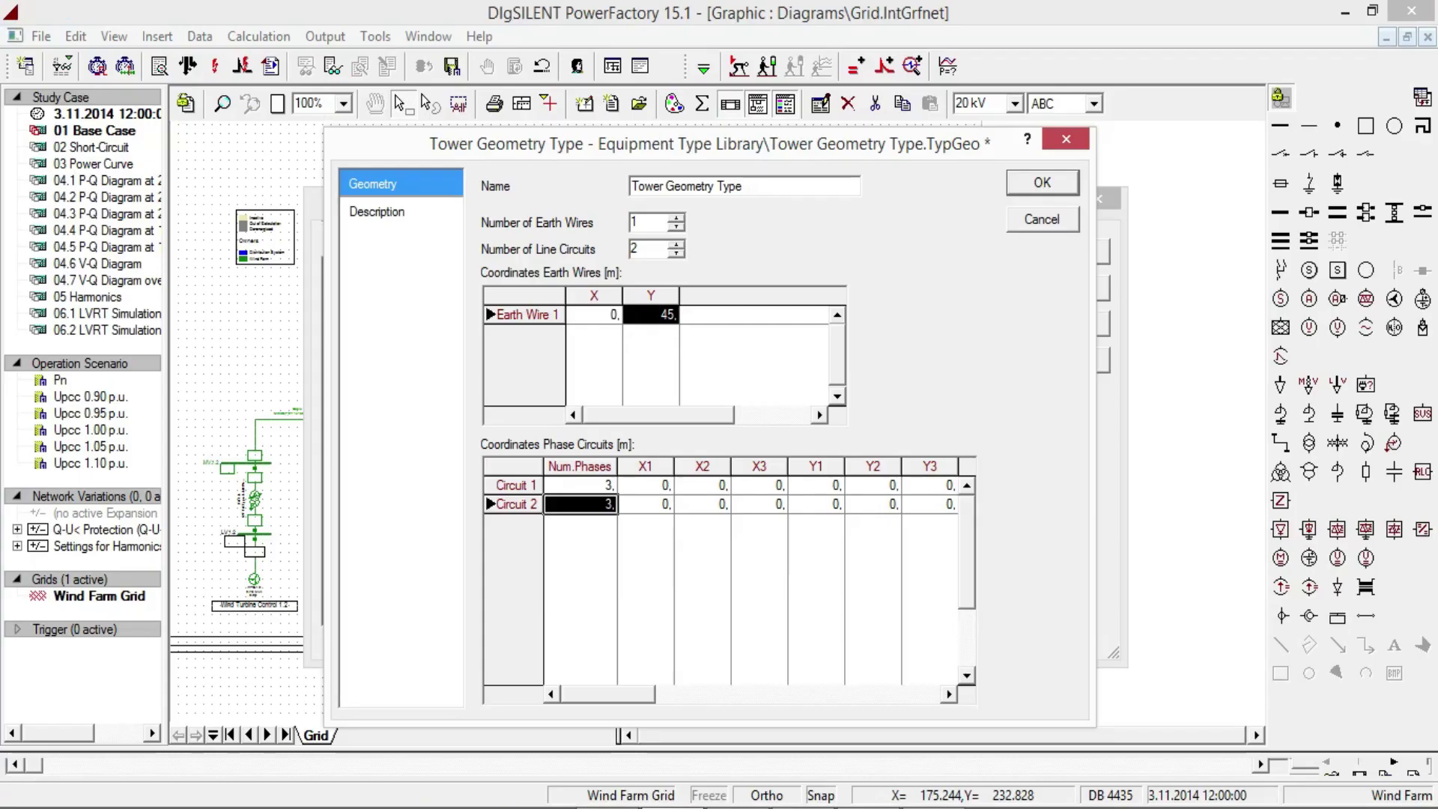
Enter phase X positions 4.2, 5, 3.8 m for Circuit 1 and -4.2, -5, -3.8 m for Circuit 2.
{"action": "left_click", "coordinate": [654, 488]}
{"action": "type", "text": "4"}
{"action": "type", "text": ".2"}
{"action": "left_click", "coordinate": [708, 487]}
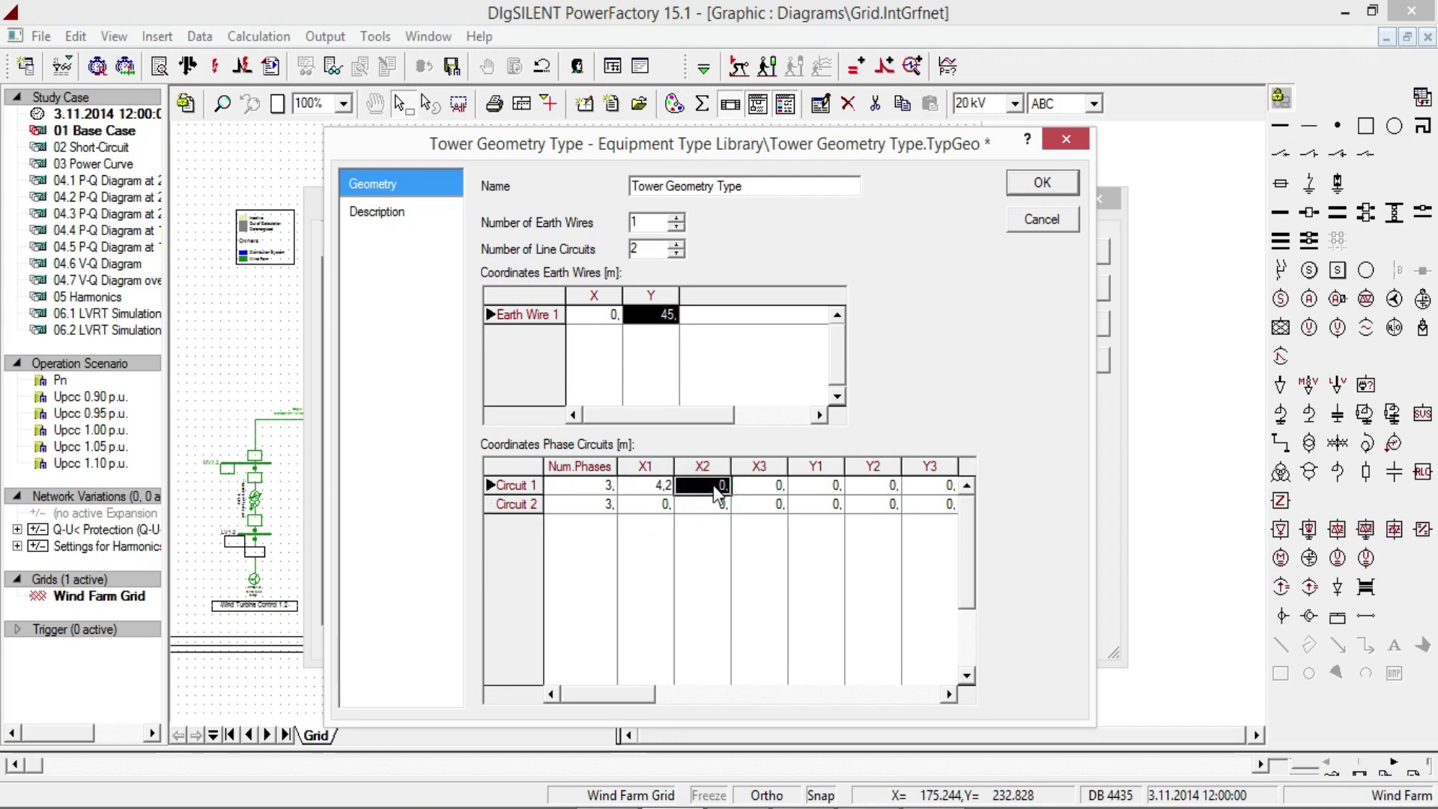
{"action": "type", "text": "5"}
{"action": "left_click", "coordinate": [779, 484]}
{"action": "type", "text": "3.8"}
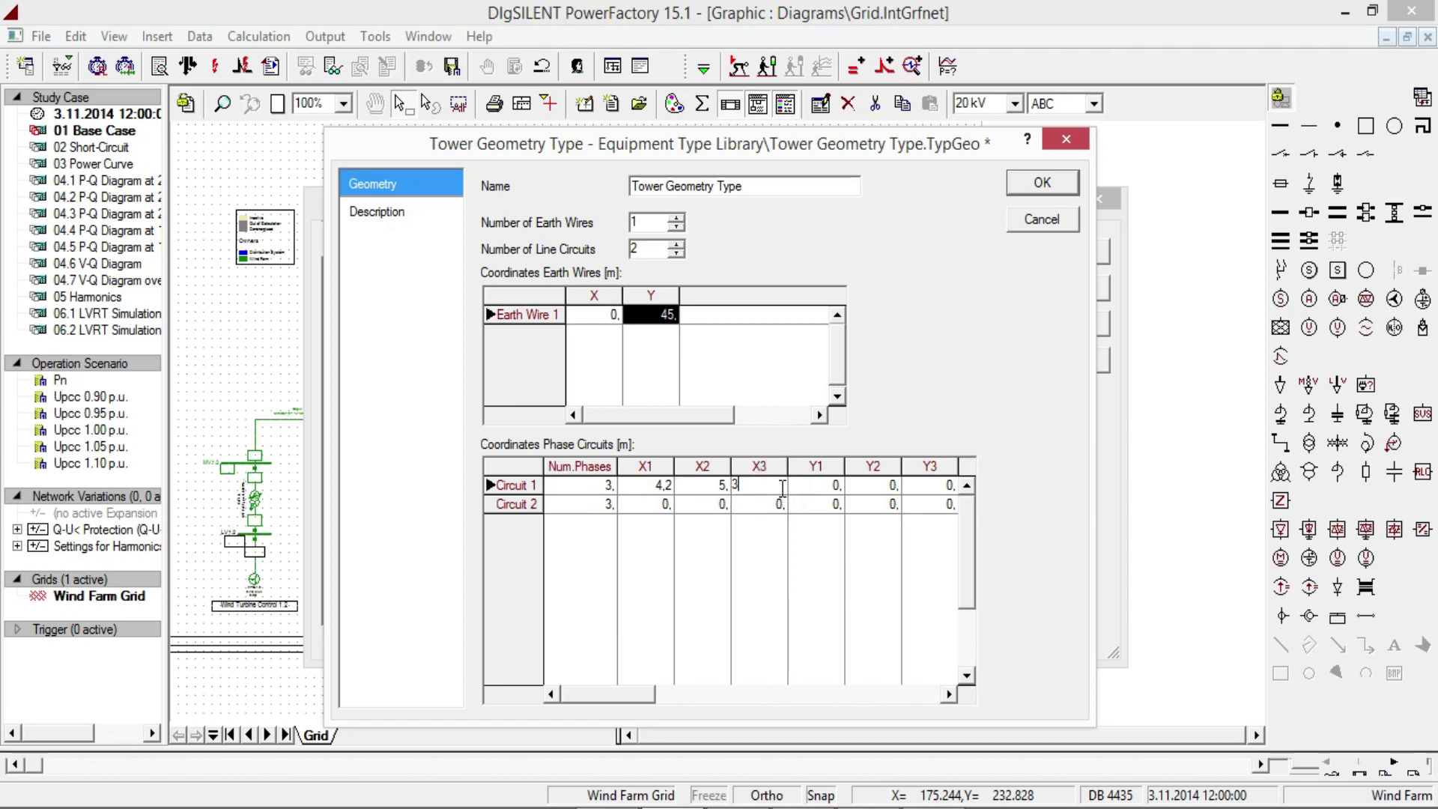
{"action": "left_click", "coordinate": [665, 504]}
{"action": "type", "text": "-4."}
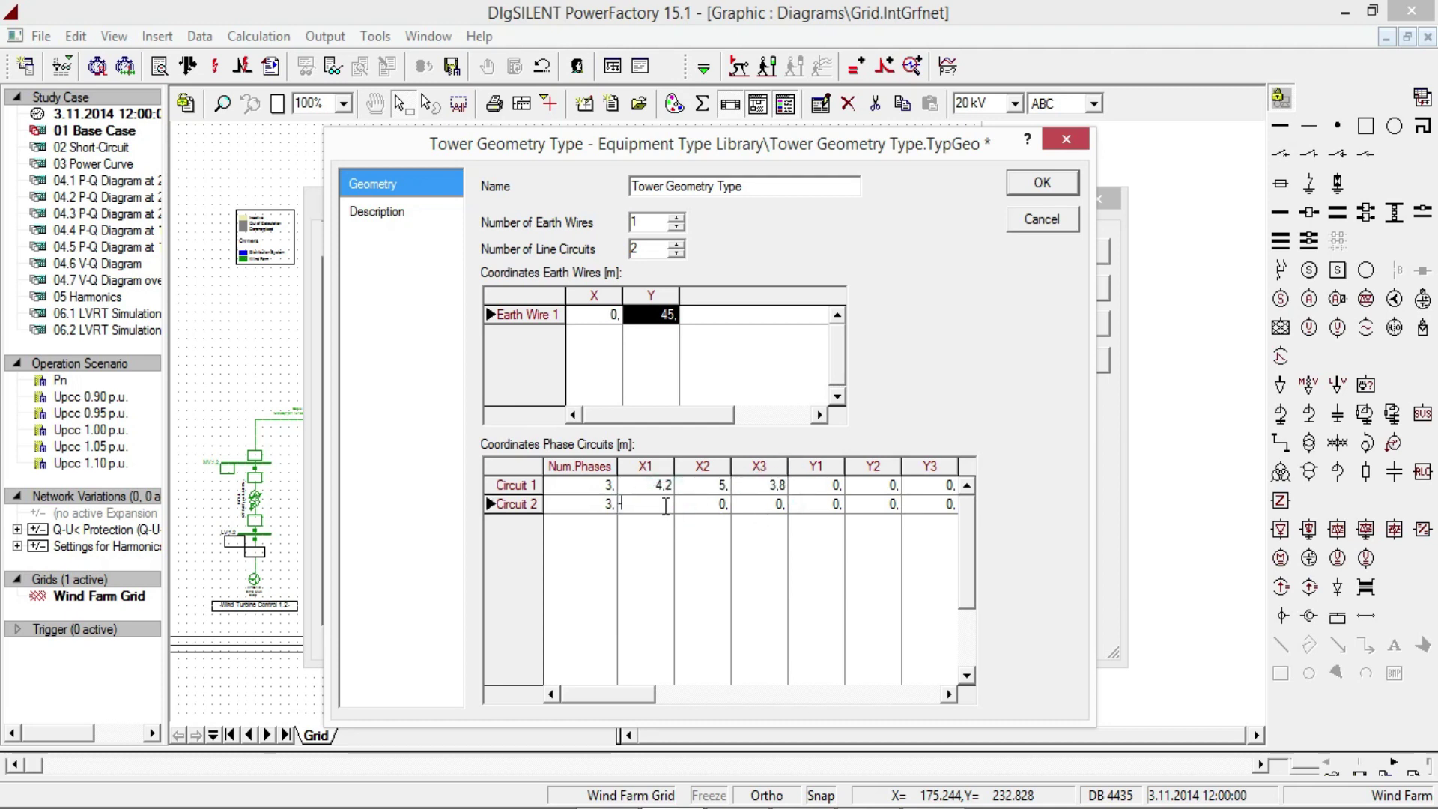
{"action": "type", "text": "2"}
{"action": "left_click", "coordinate": [718, 506]}
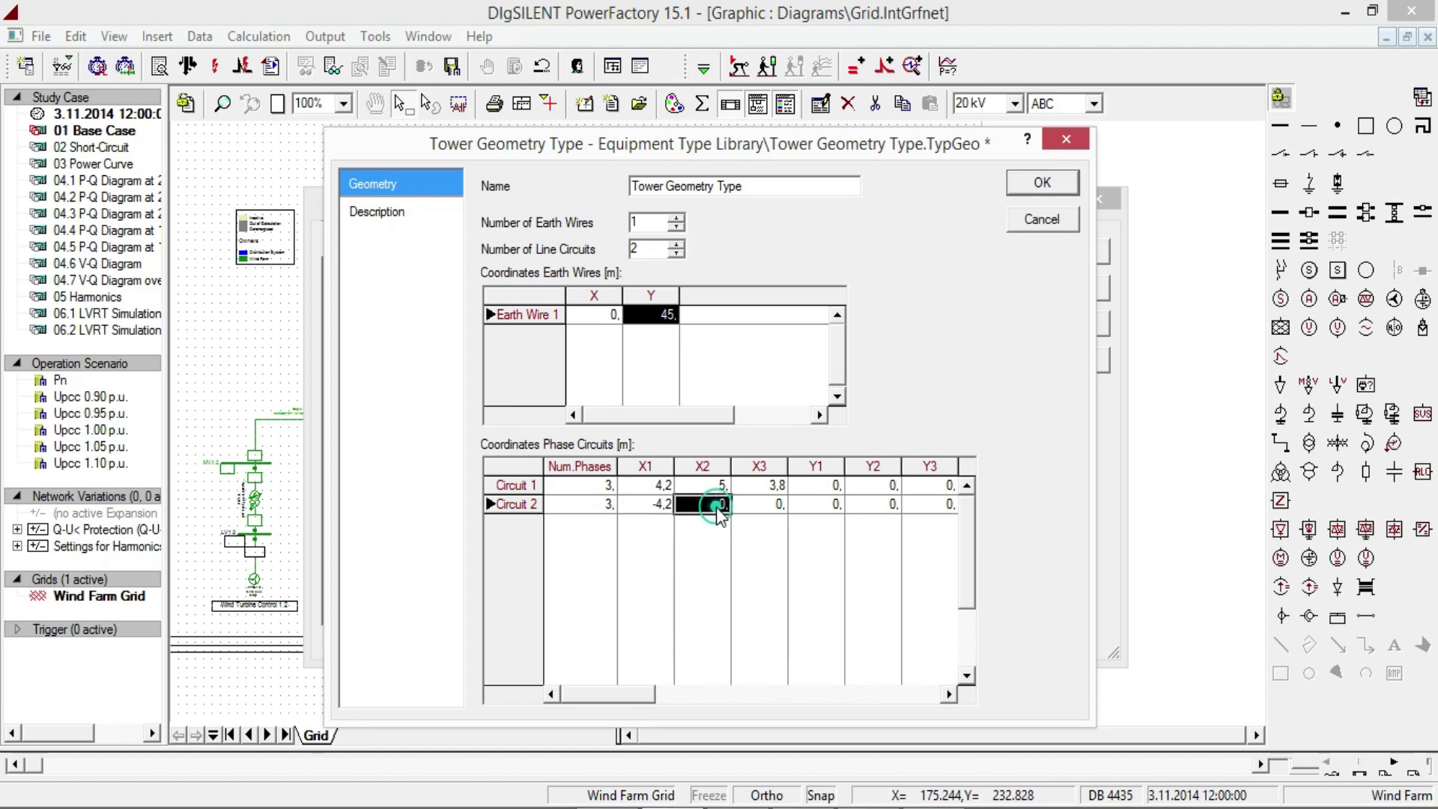
{"action": "key", "text": "BackSpace"}
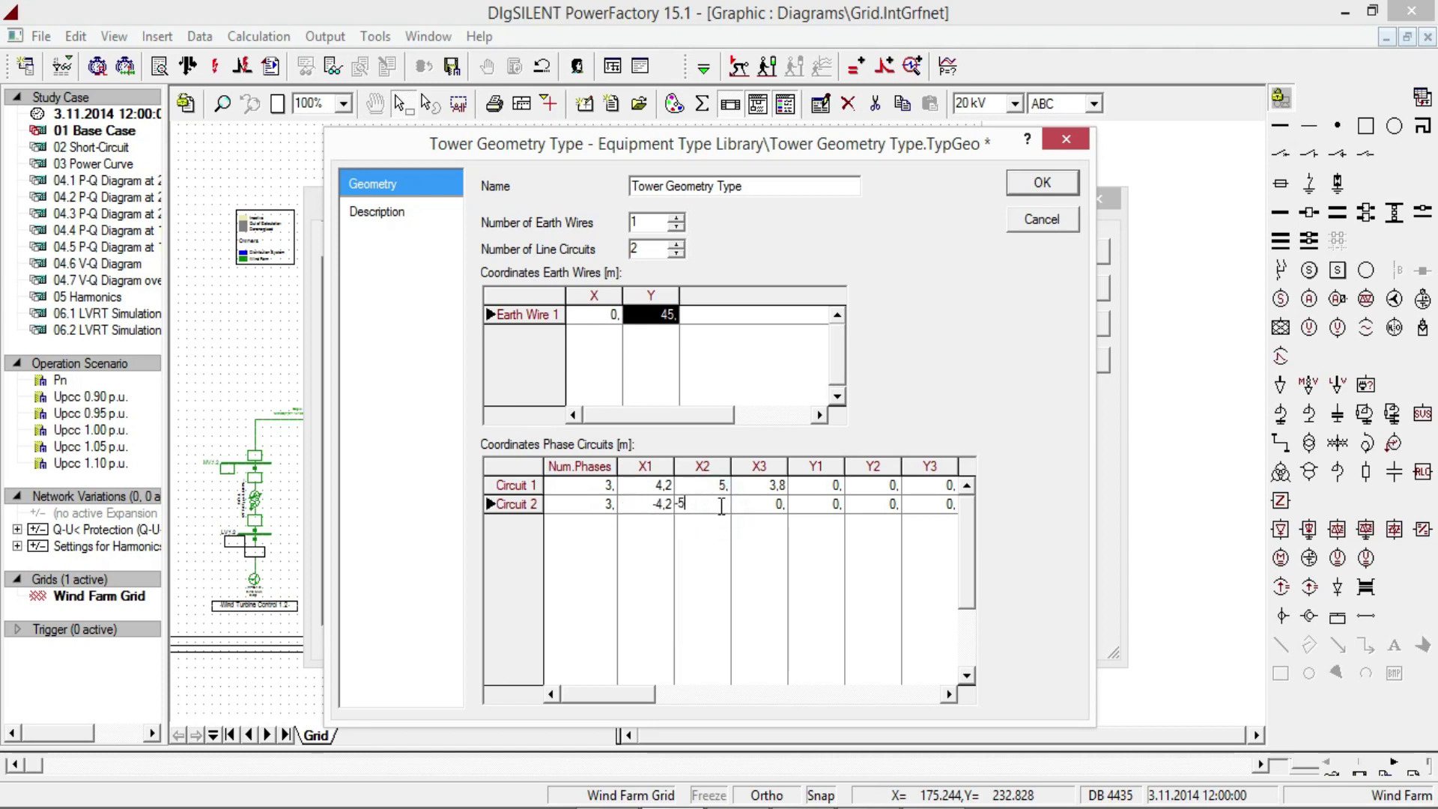
{"action": "left_click", "coordinate": [771, 508]}
{"action": "key", "text": "BackSpace"}
{"action": "type", "text": "-3.8"}
Set phase heights Y1–Y3 to 20, 30, 40 m for both circuits and save the type.
{"action": "left_click", "coordinate": [832, 487]}
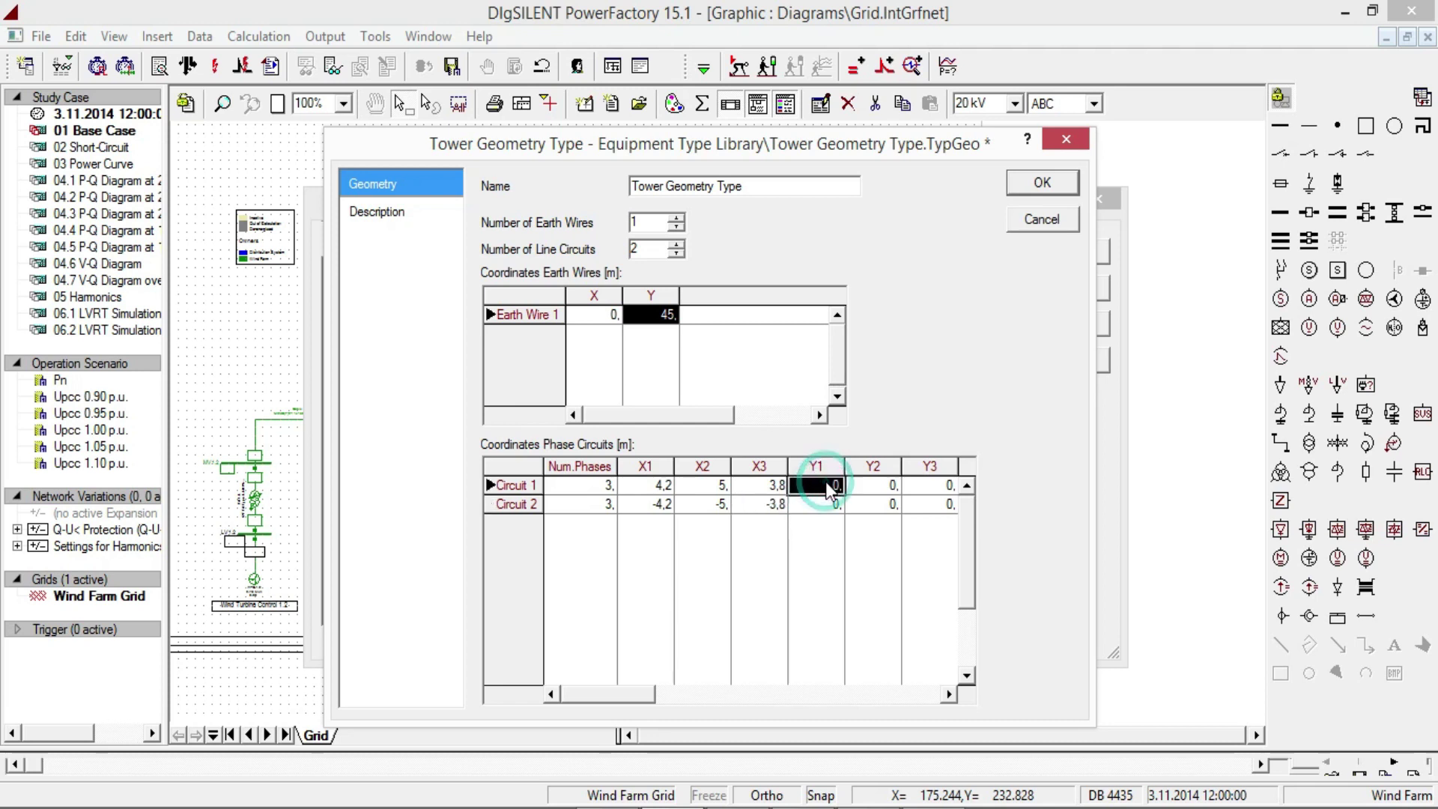
{"action": "type", "text": "2"}
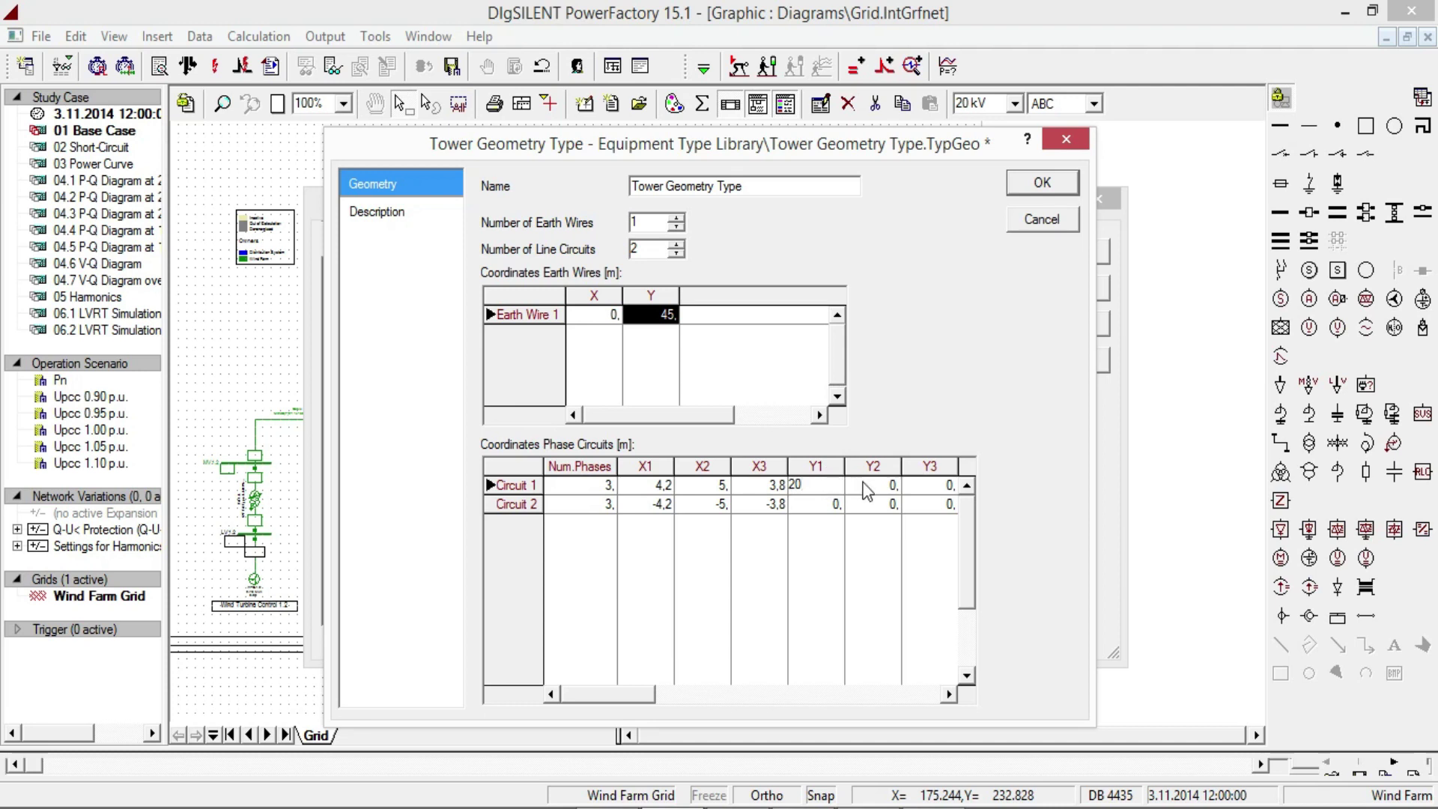
{"action": "left_click", "coordinate": [888, 491]}
{"action": "type", "text": "3"}
{"action": "left_click", "coordinate": [937, 488]}
{"action": "type", "text": "40"}
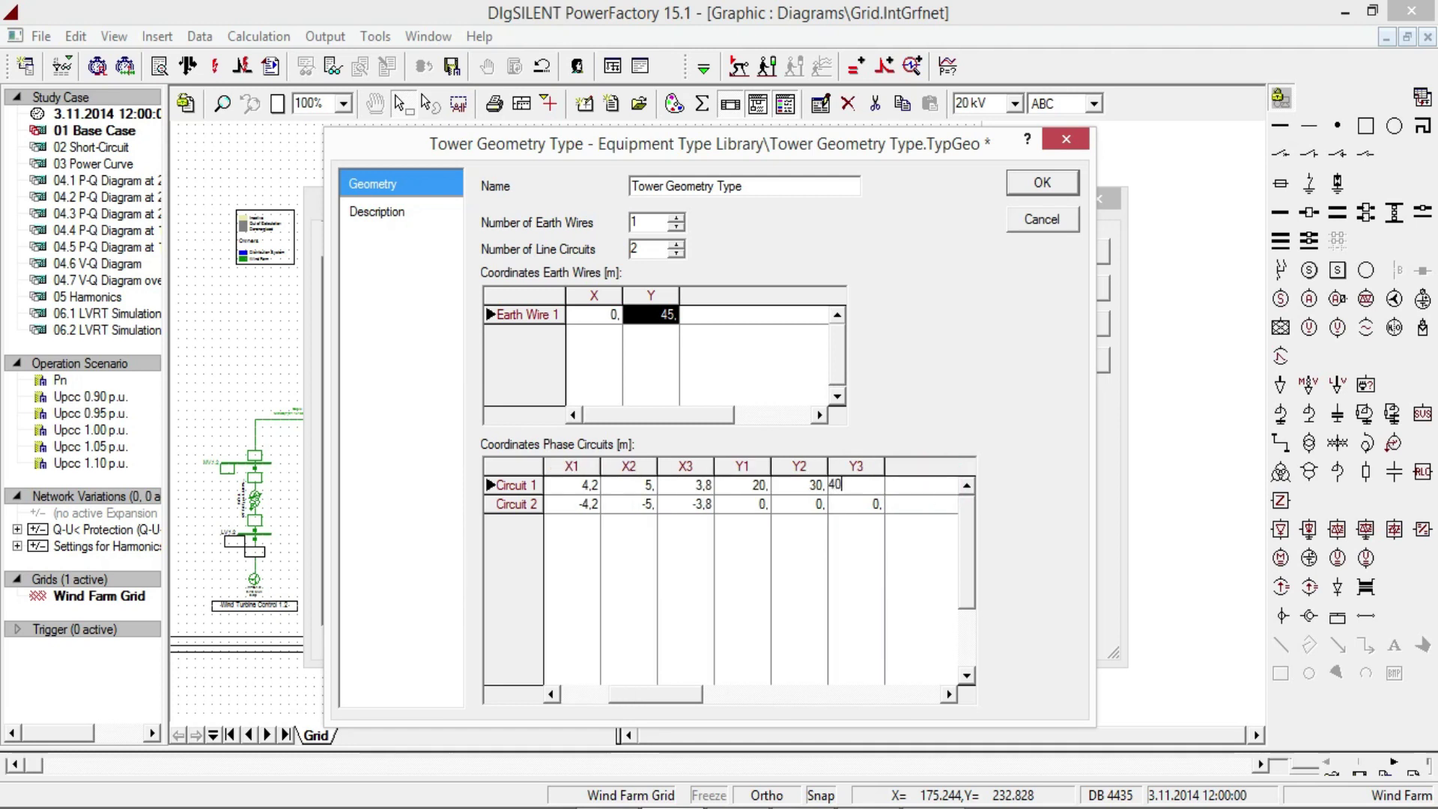
{"action": "left_click", "coordinate": [760, 502]}
{"action": "type", "text": "20"}
{"action": "left_click", "coordinate": [809, 505]}
{"action": "type", "text": "30"}
{"action": "left_click", "coordinate": [844, 504]}
{"action": "type", "text": "40"}
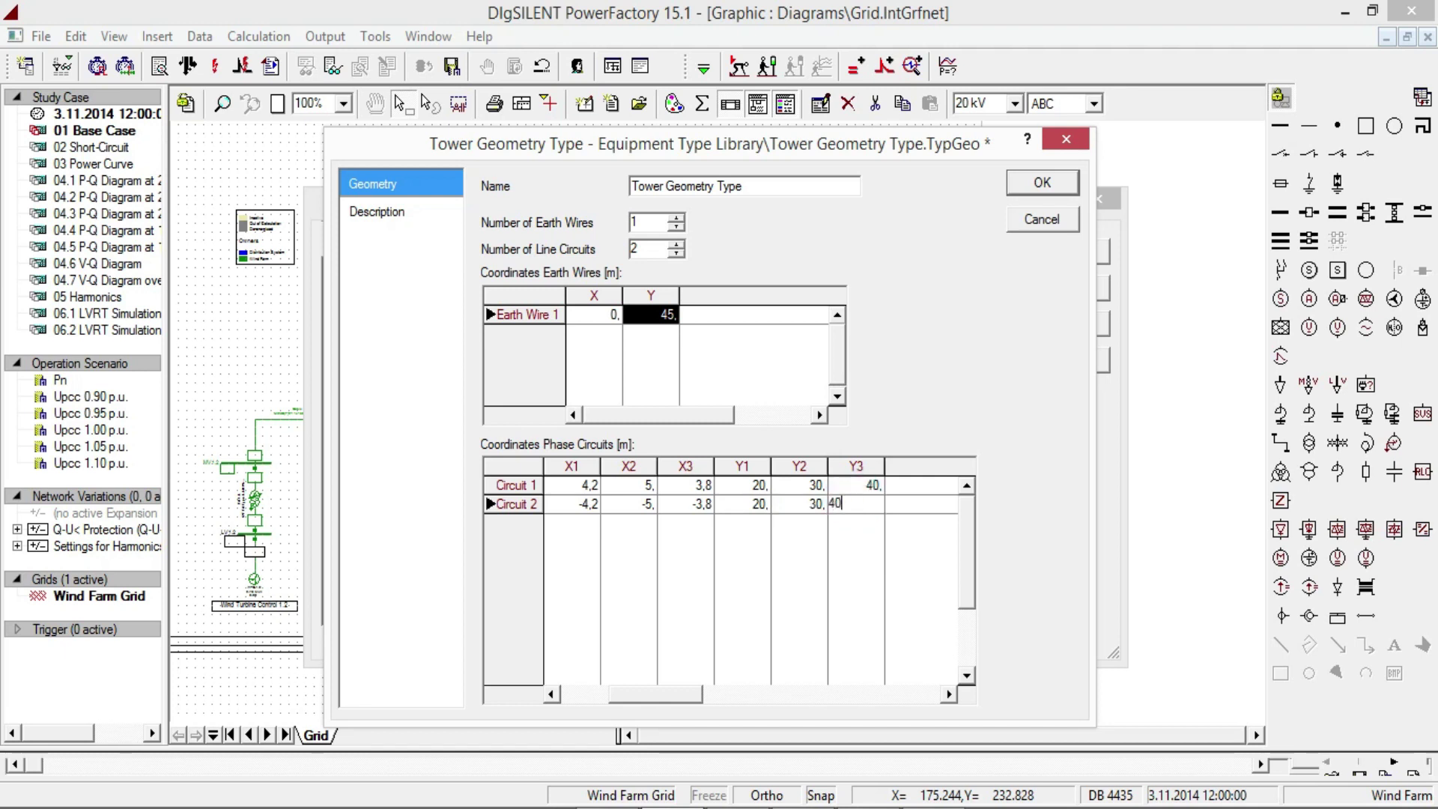
{"action": "left_click", "coordinate": [1042, 183]}
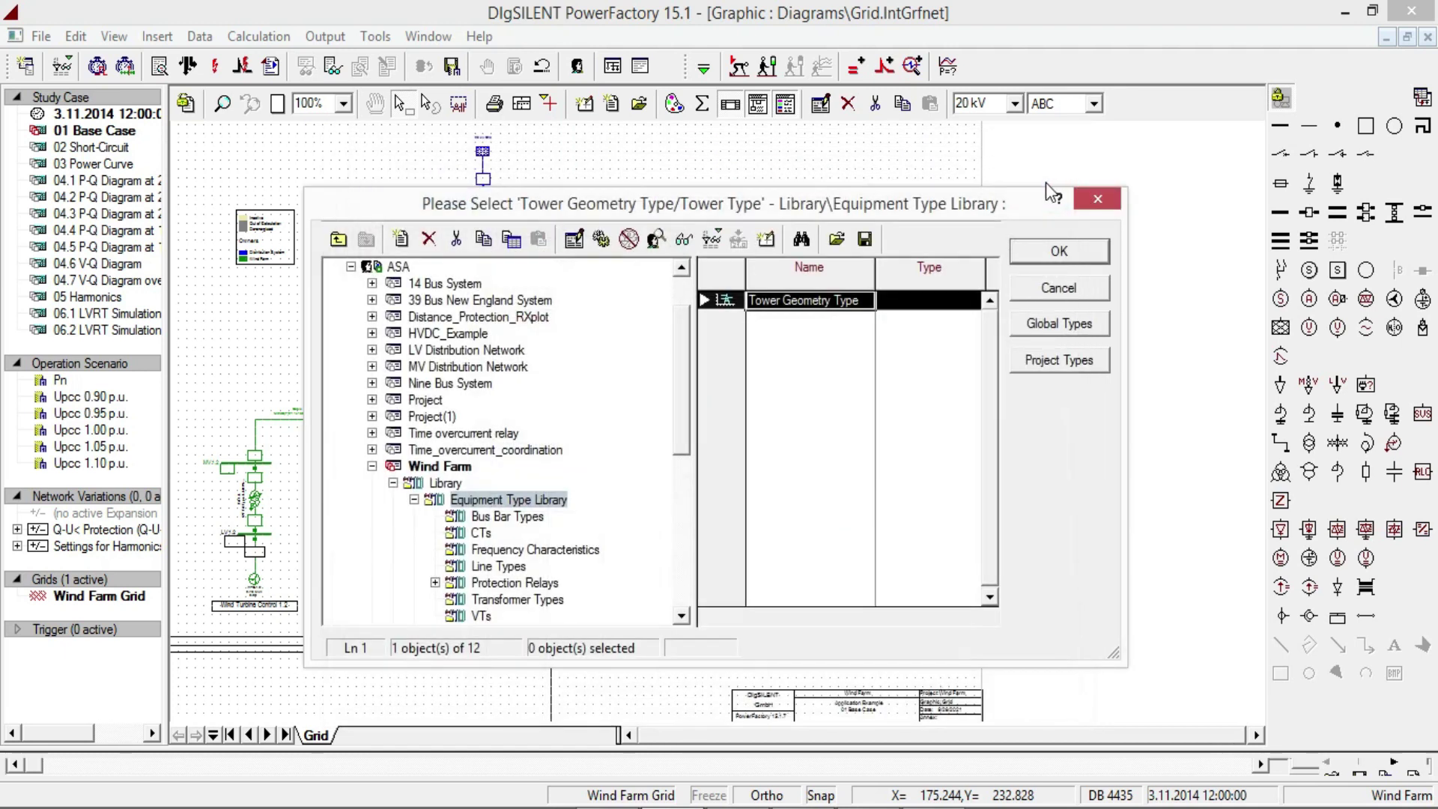
Select Tower Geometry Type for the tower and assign Cable 1.1 and Cable 2.1 as circuits.
{"action": "double_click", "coordinate": [735, 299]}
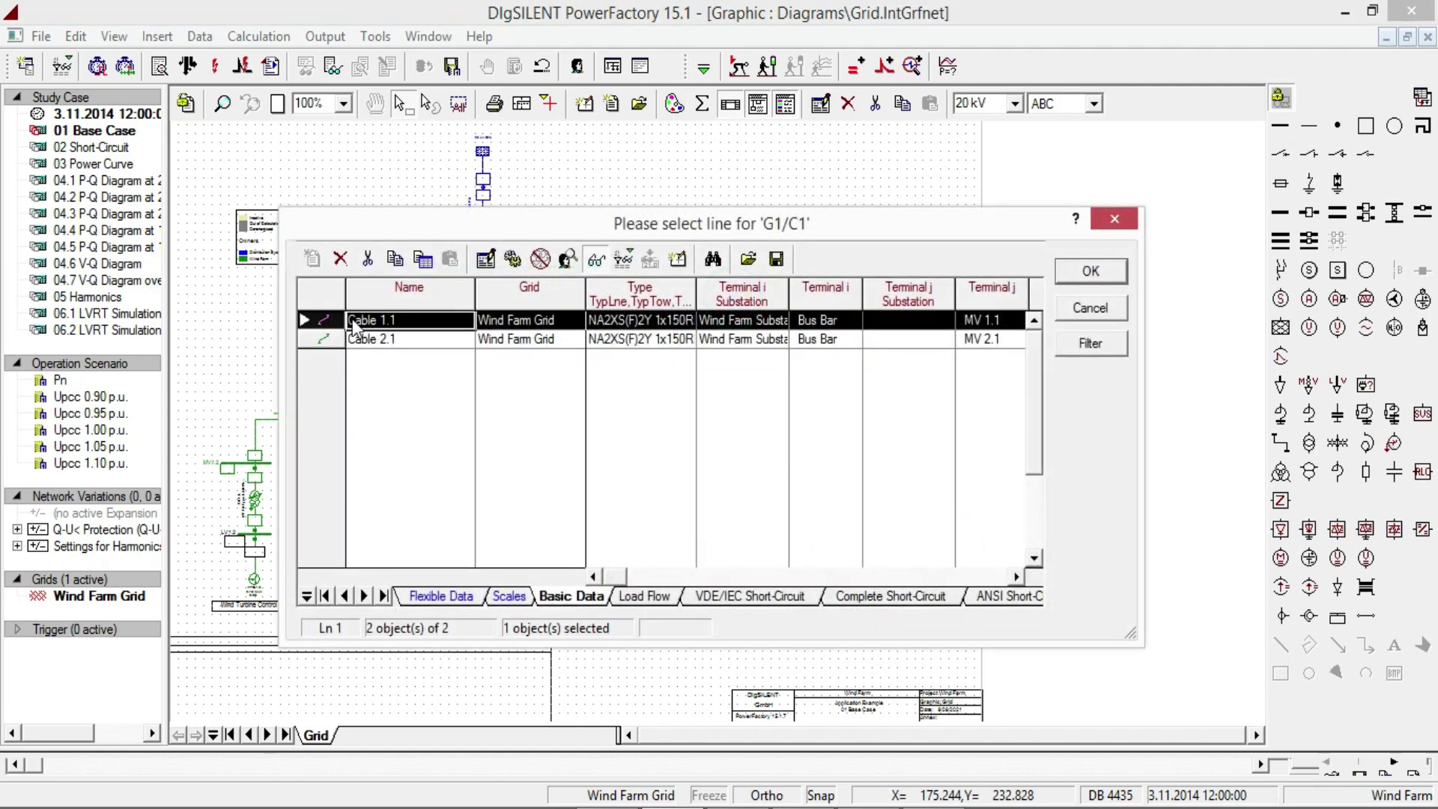
{"action": "double_click", "coordinate": [324, 327]}
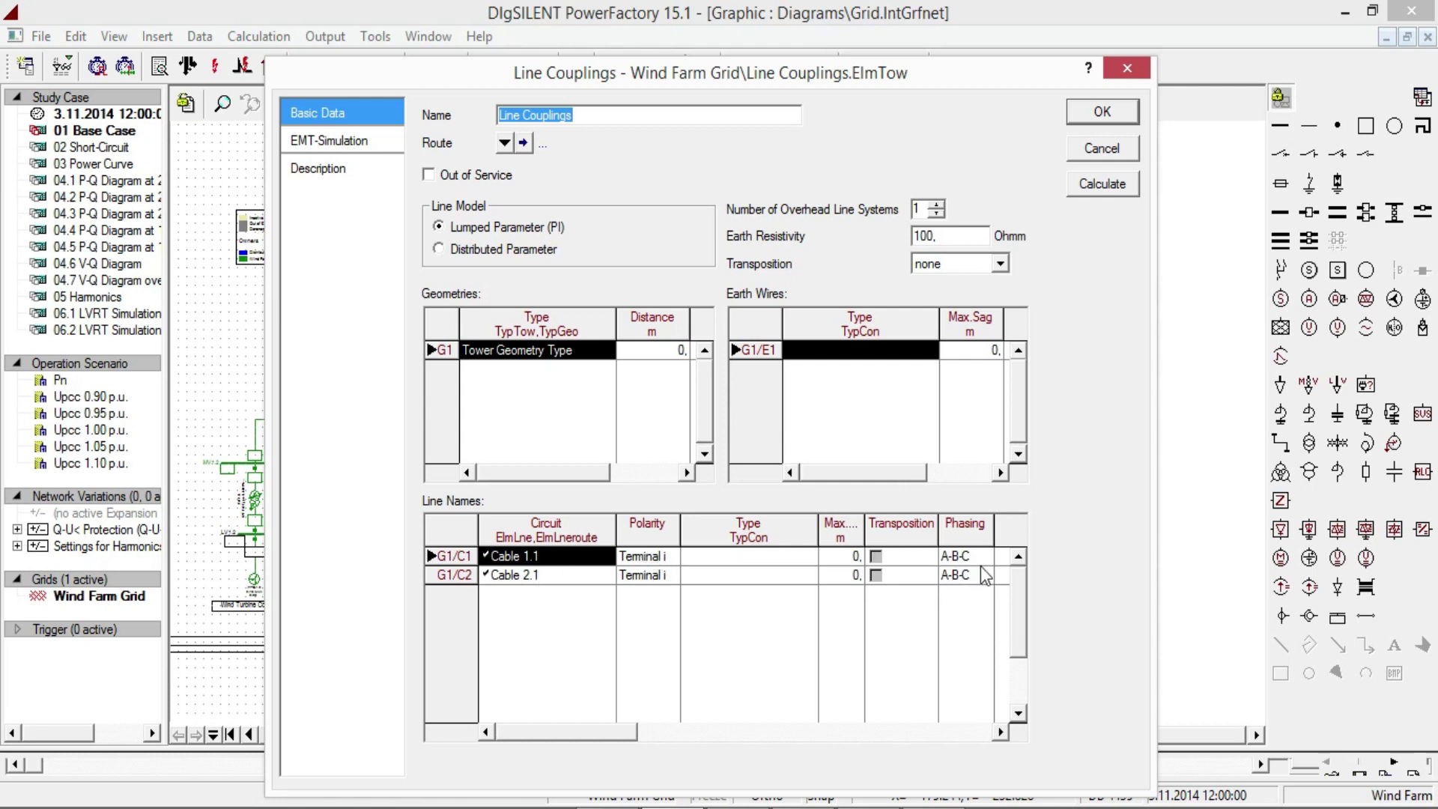
Change circuit G1/C2 (Cable 2.1) phasing to C-B-A.
{"action": "left_click", "coordinate": [952, 577]}
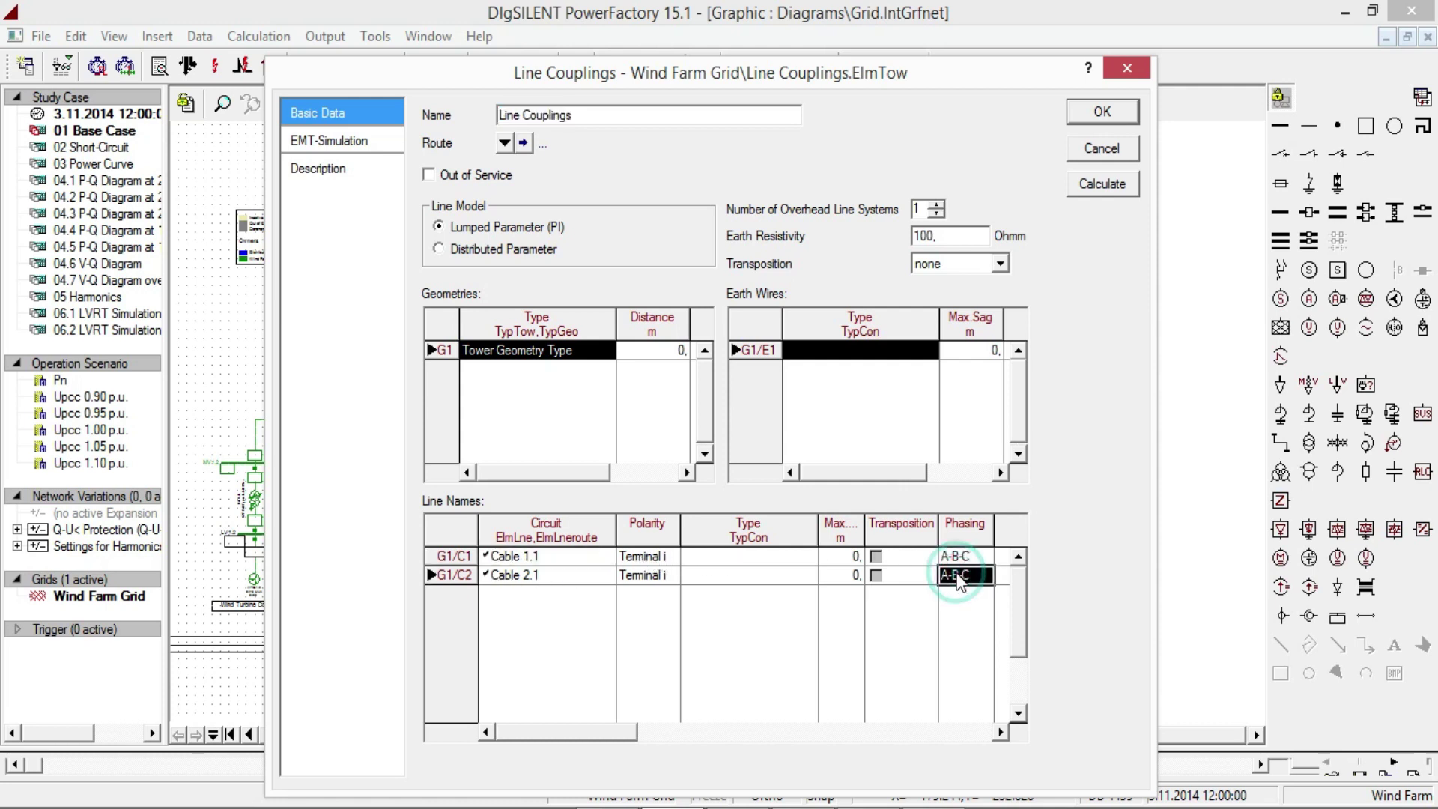
{"action": "double_click", "coordinate": [954, 576]}
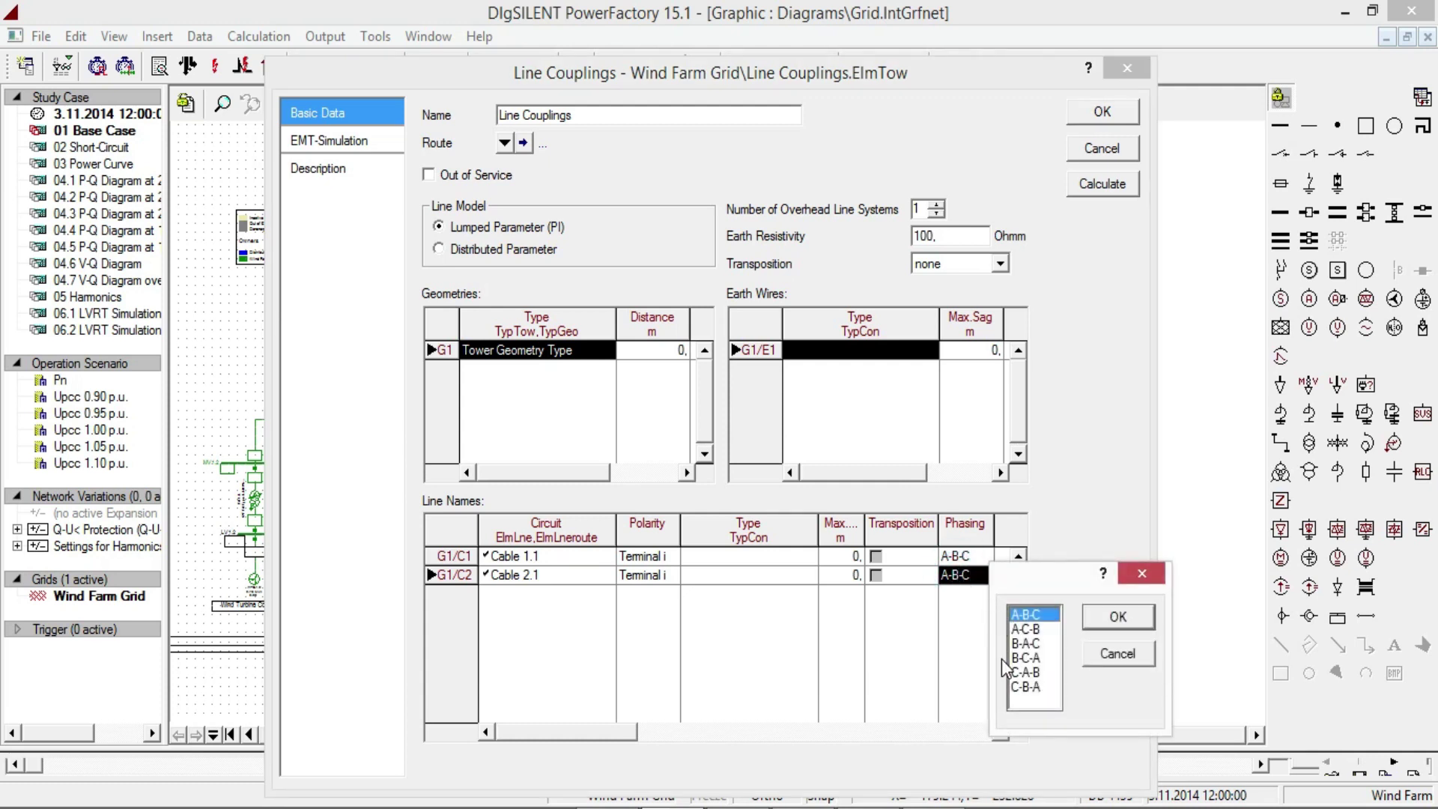
{"action": "left_click", "coordinate": [1028, 688]}
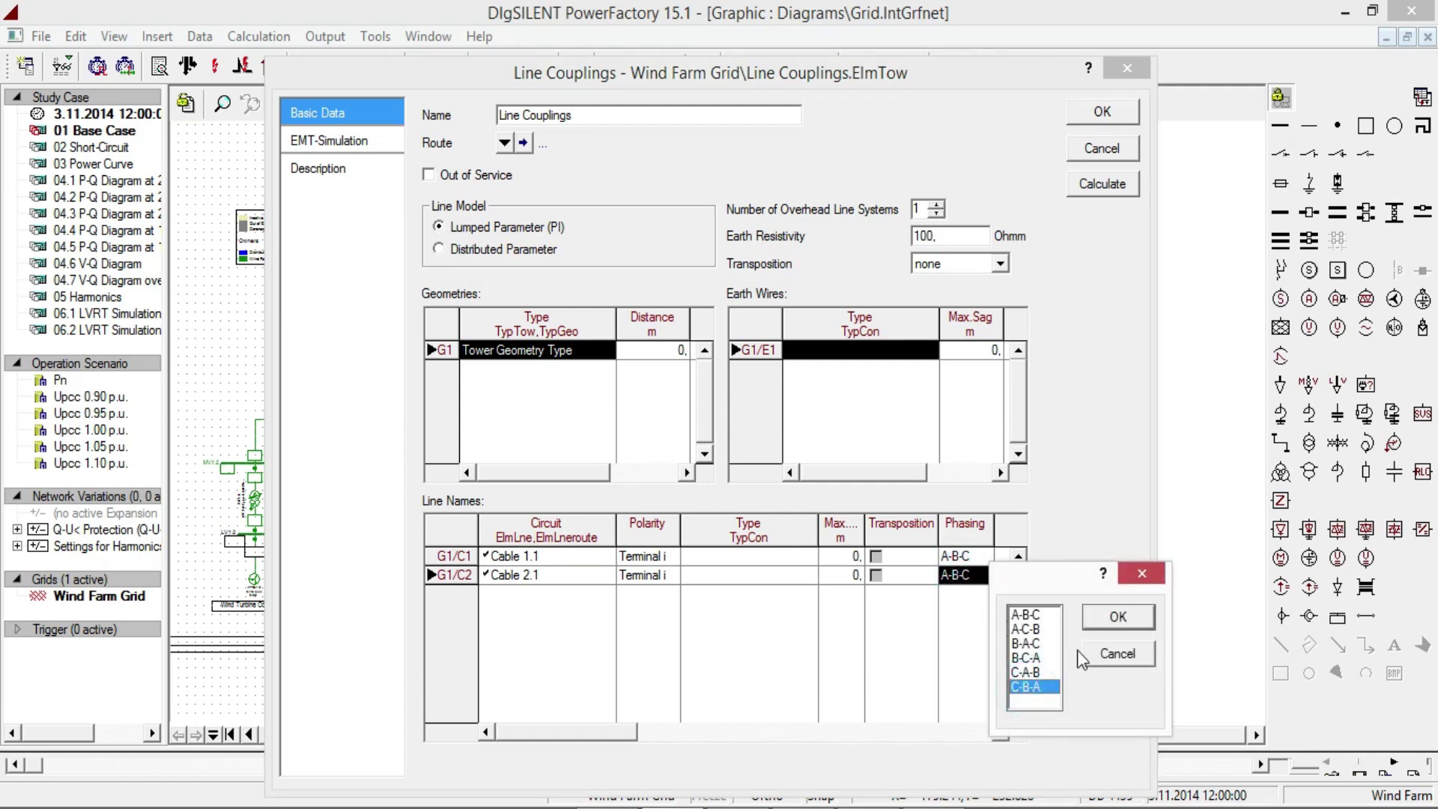
{"action": "left_click", "coordinate": [1119, 616]}
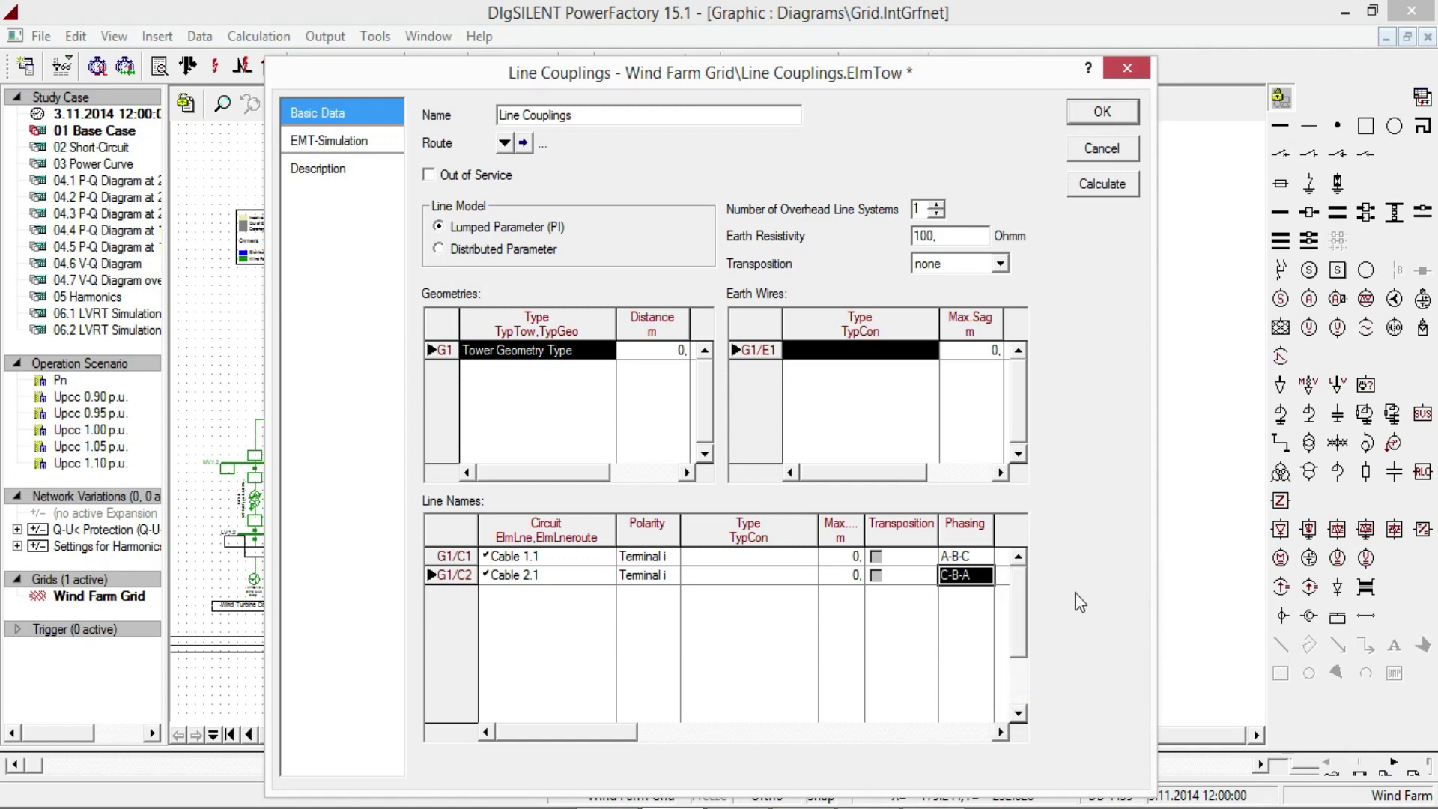
Create a new earth-wire conductor type with Nominal Voltage 24 kV and Nominal Current 1,5 kA, then assign it.
{"action": "double_click", "coordinate": [840, 353]}
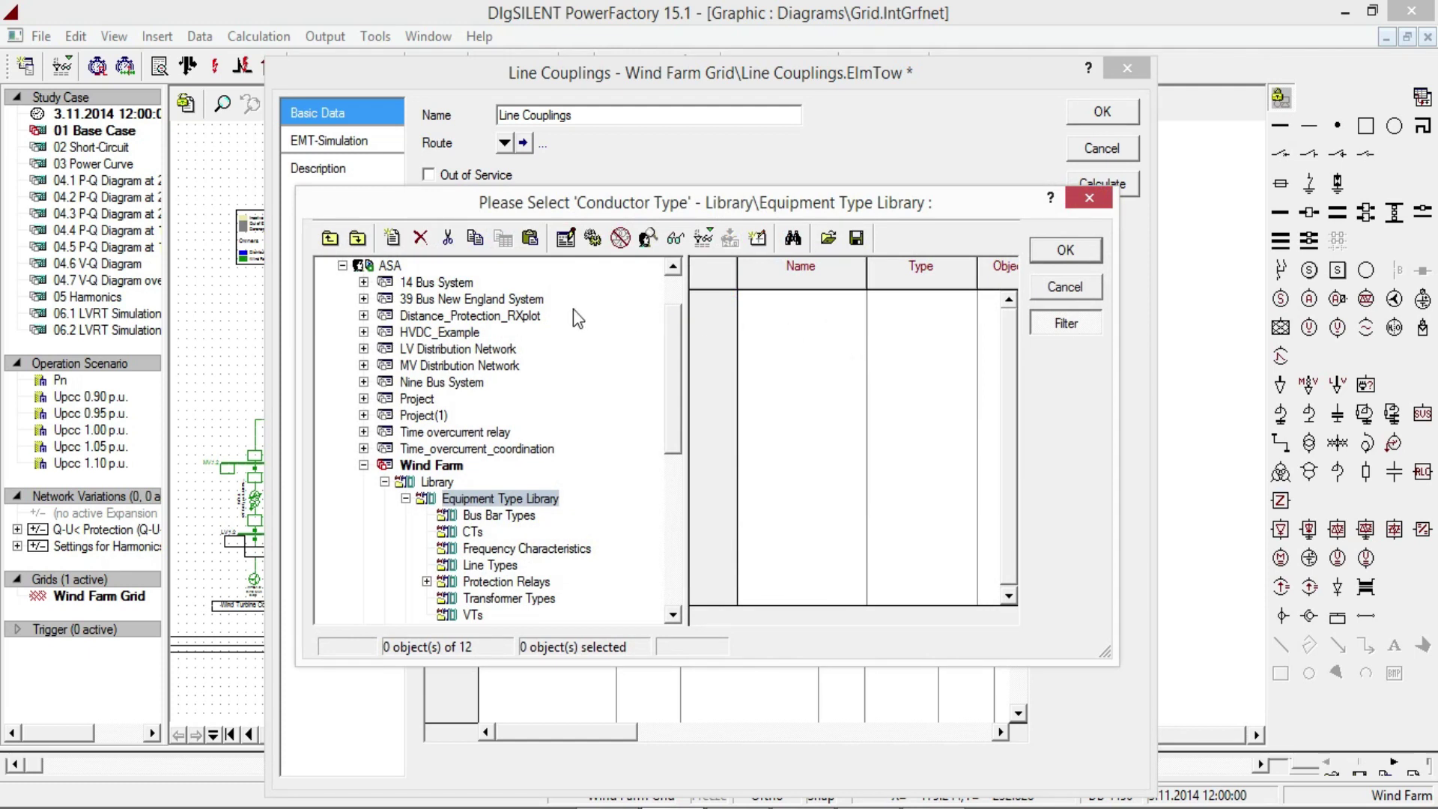
{"action": "left_click", "coordinate": [395, 240]}
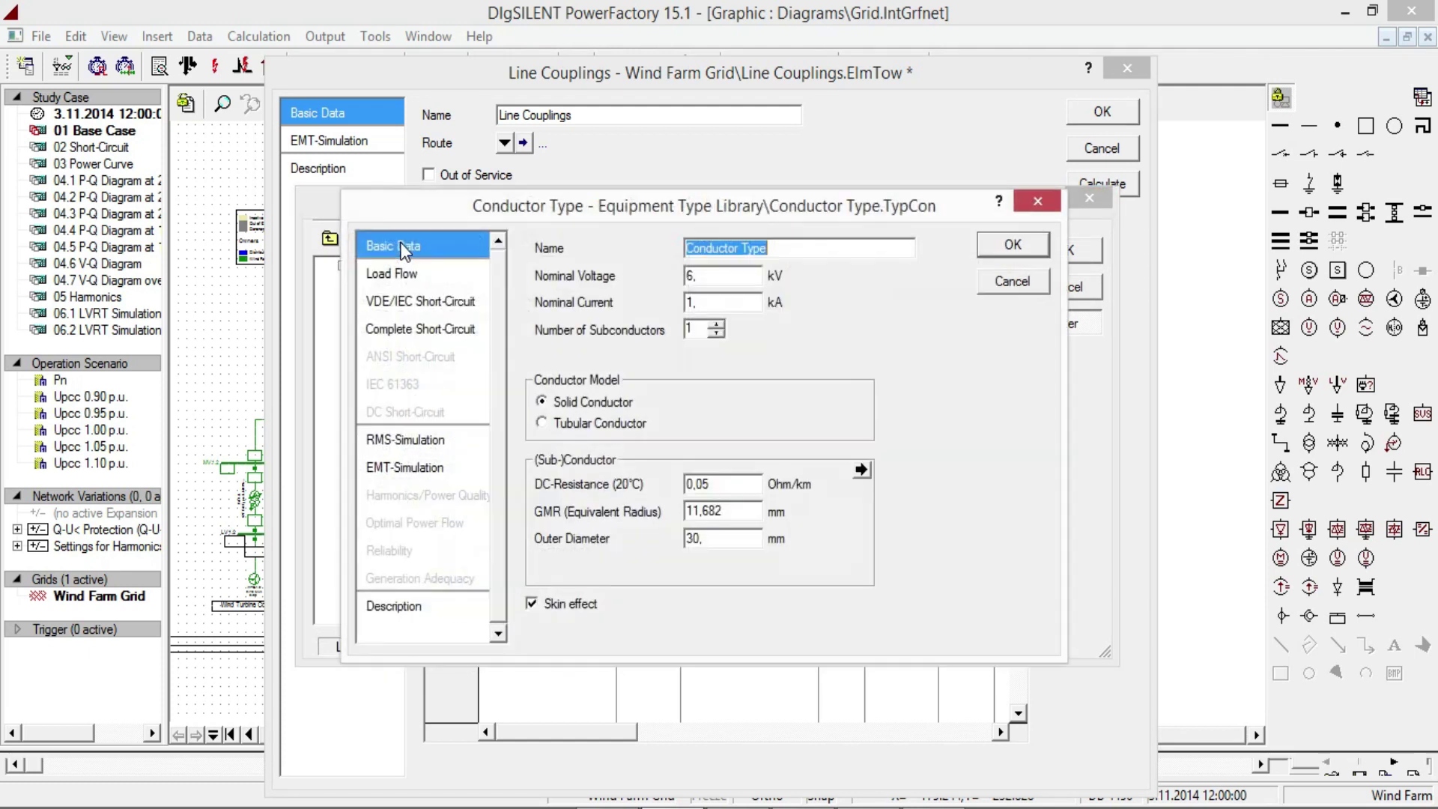
{"action": "double_click", "coordinate": [718, 276]}
{"action": "type", "text": "24"}
{"action": "left_click", "coordinate": [702, 302]}
{"action": "type", "text": "5"}
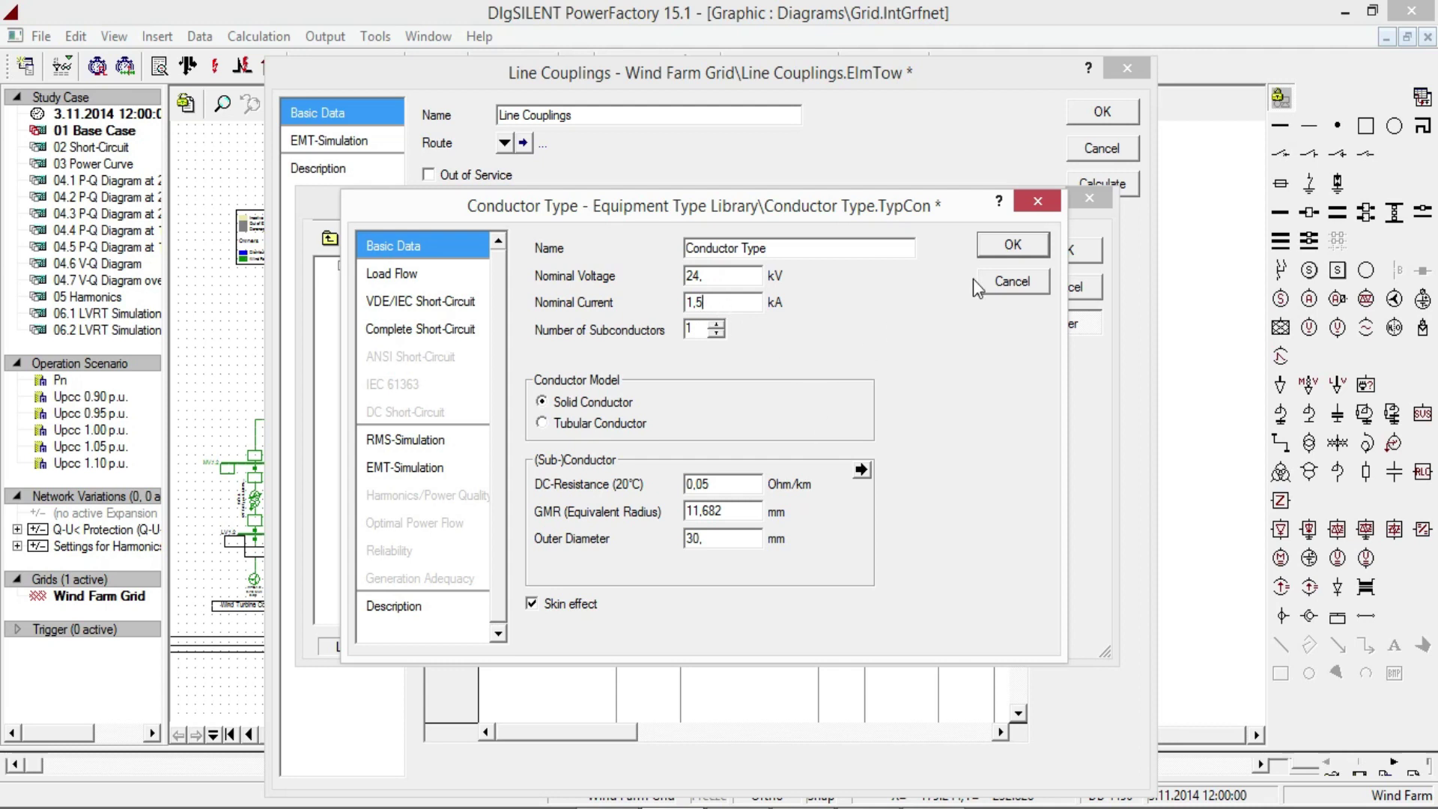
{"action": "left_click", "coordinate": [1019, 246]}
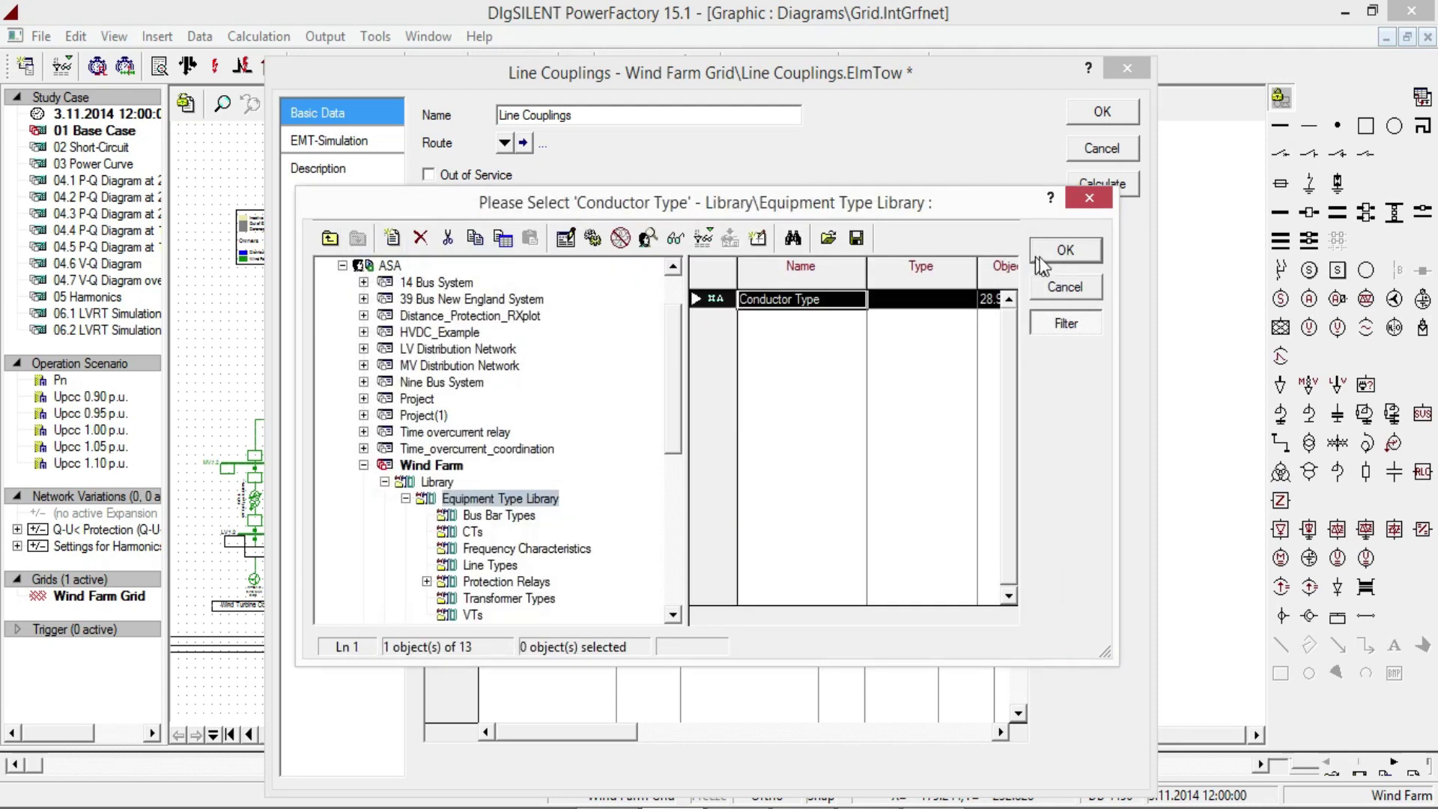
{"action": "left_click", "coordinate": [1065, 252]}
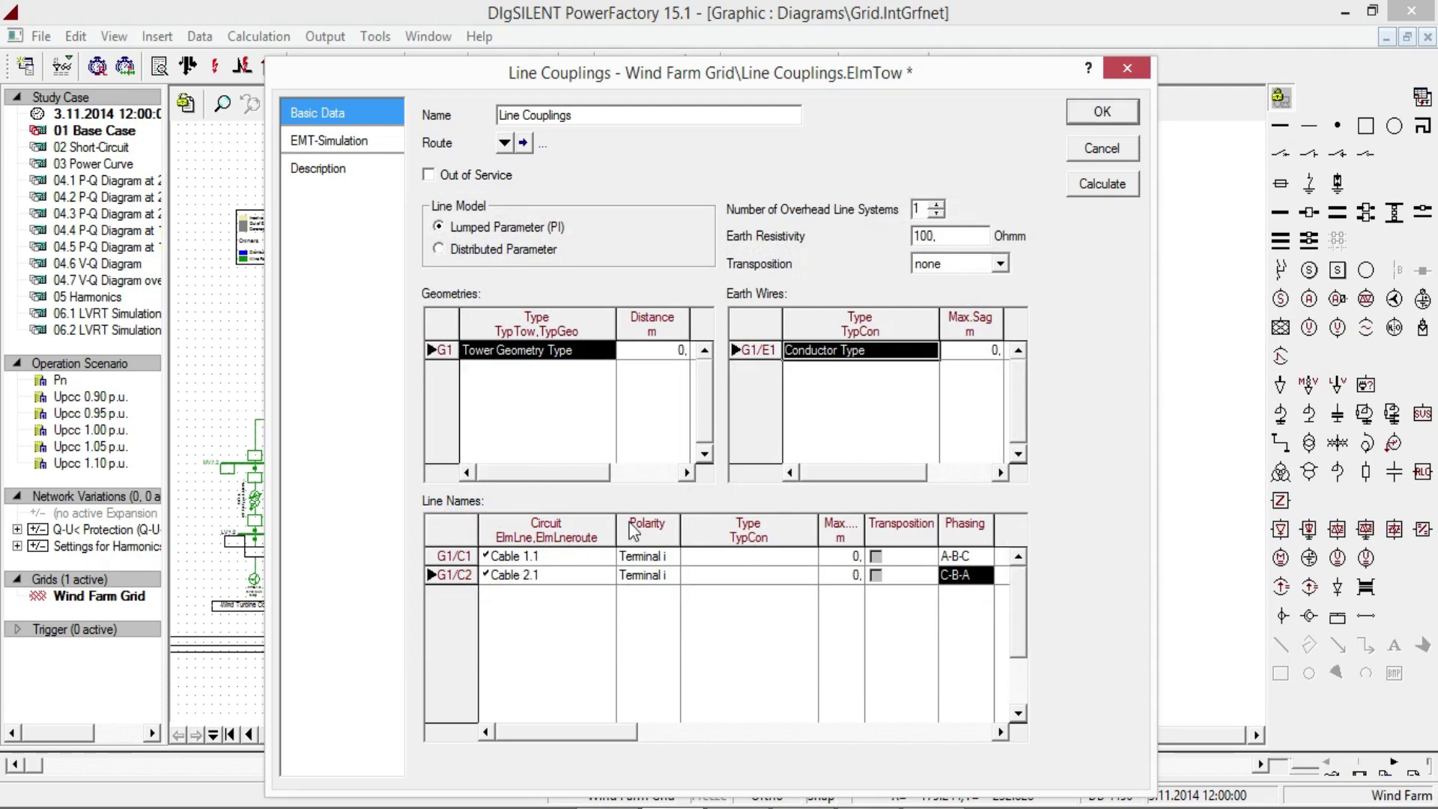
Create conductor type Tline: 24 kV, 0.573 kA, DC-Resistance 0.183, GMR 7.48.
{"action": "double_click", "coordinate": [731, 555]}
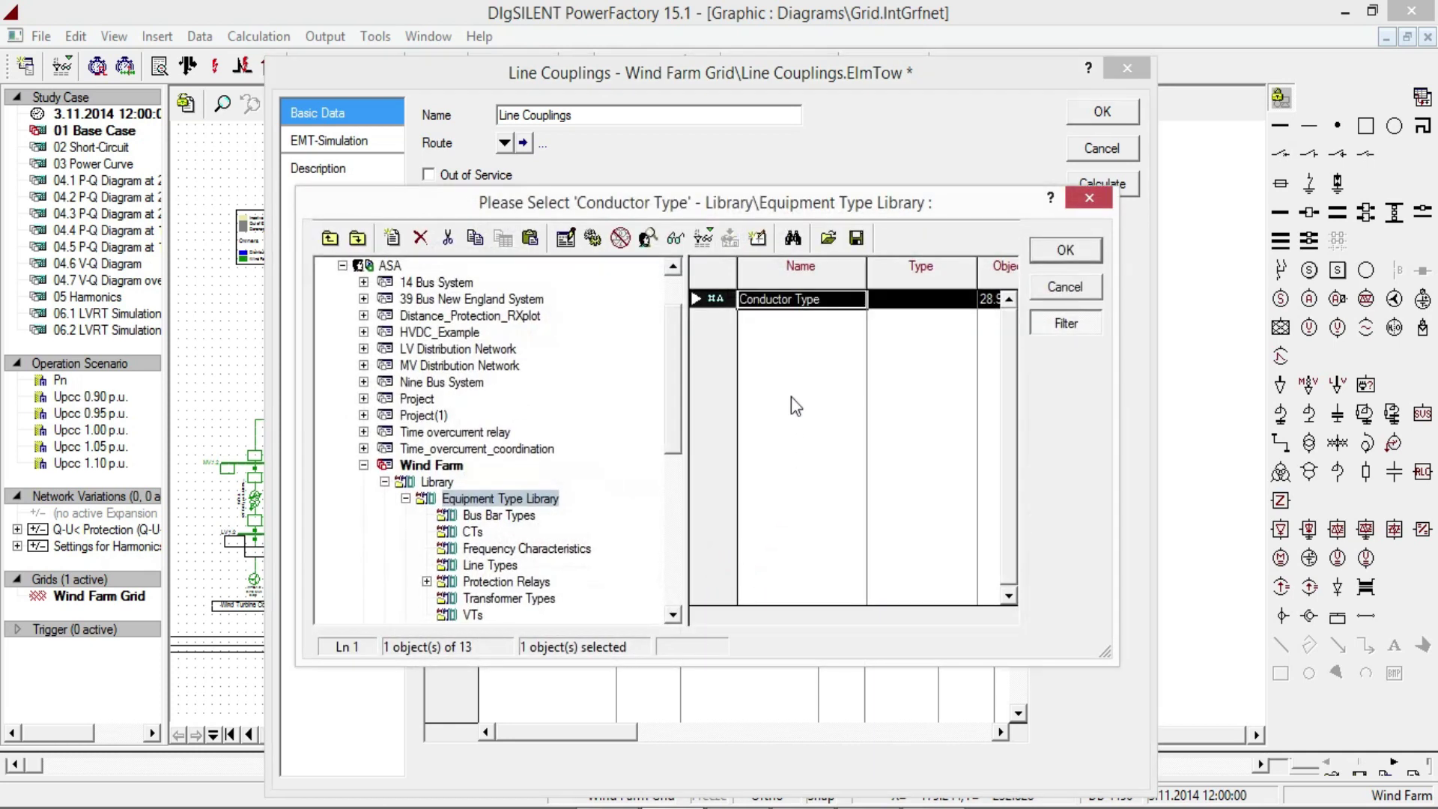
{"action": "left_click", "coordinate": [392, 237]}
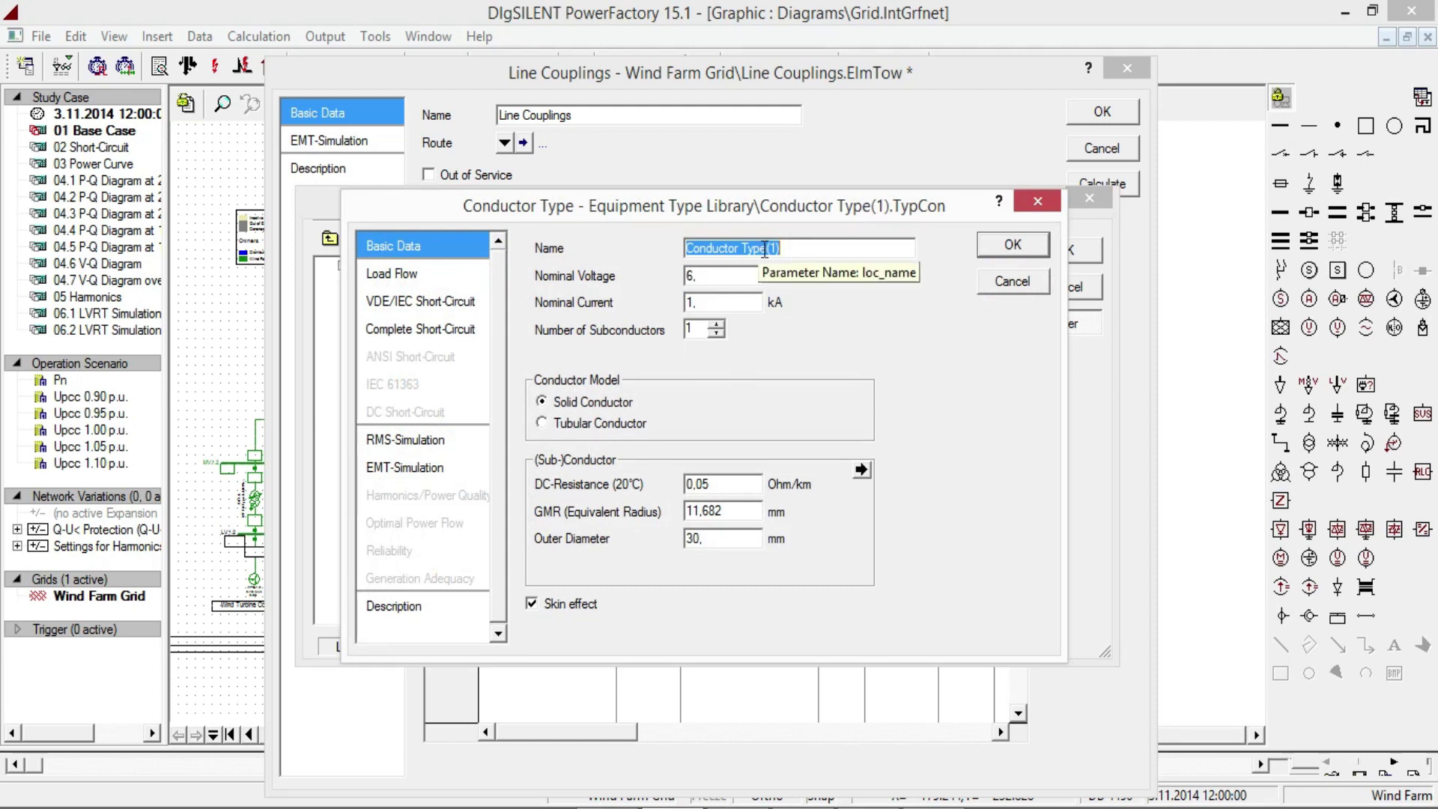
{"action": "type", "text": "Tline"}
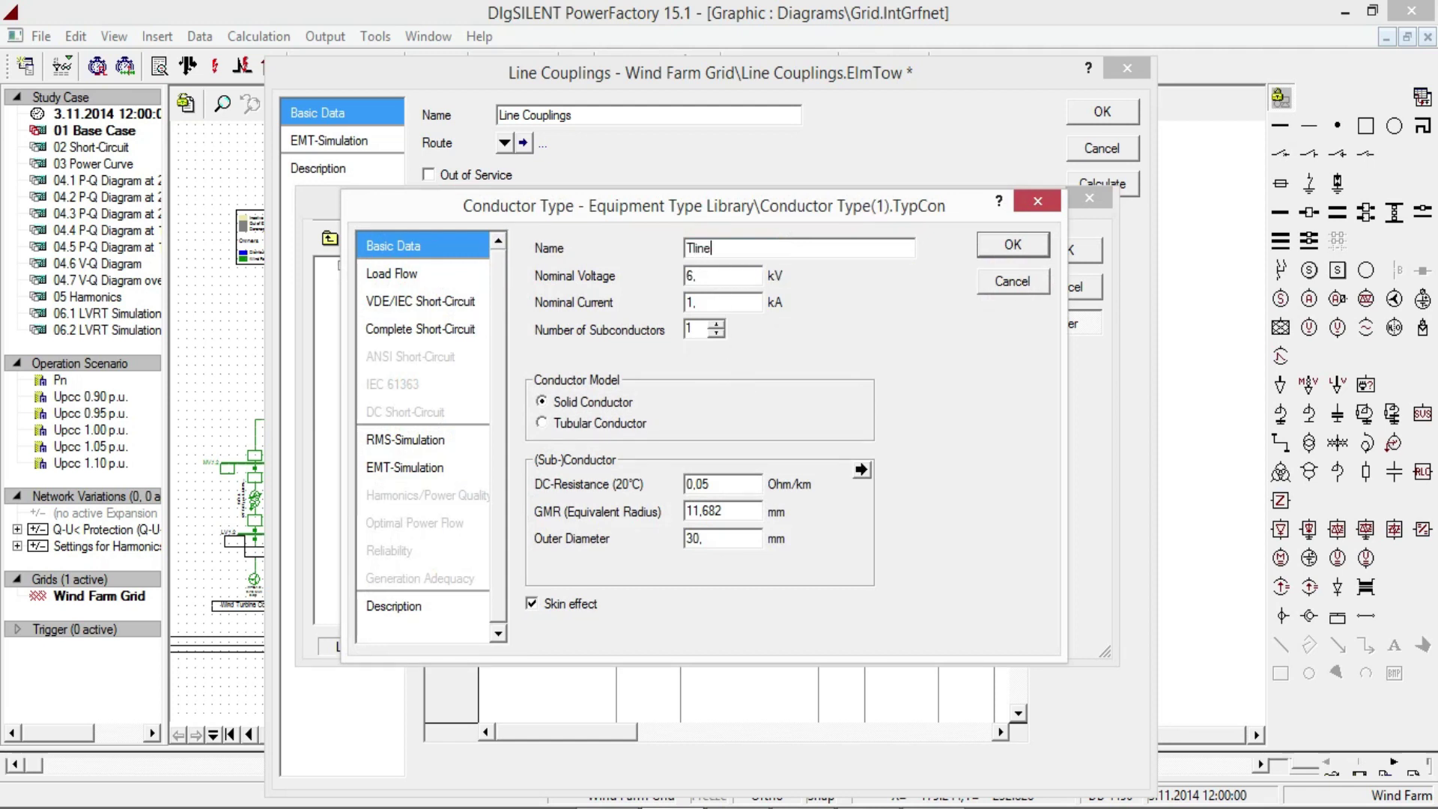
{"action": "left_click", "coordinate": [744, 277]}
{"action": "left_click_drag", "start_coordinate": [744, 277], "coordinate": [683, 283]}
{"action": "type", "text": "24"}
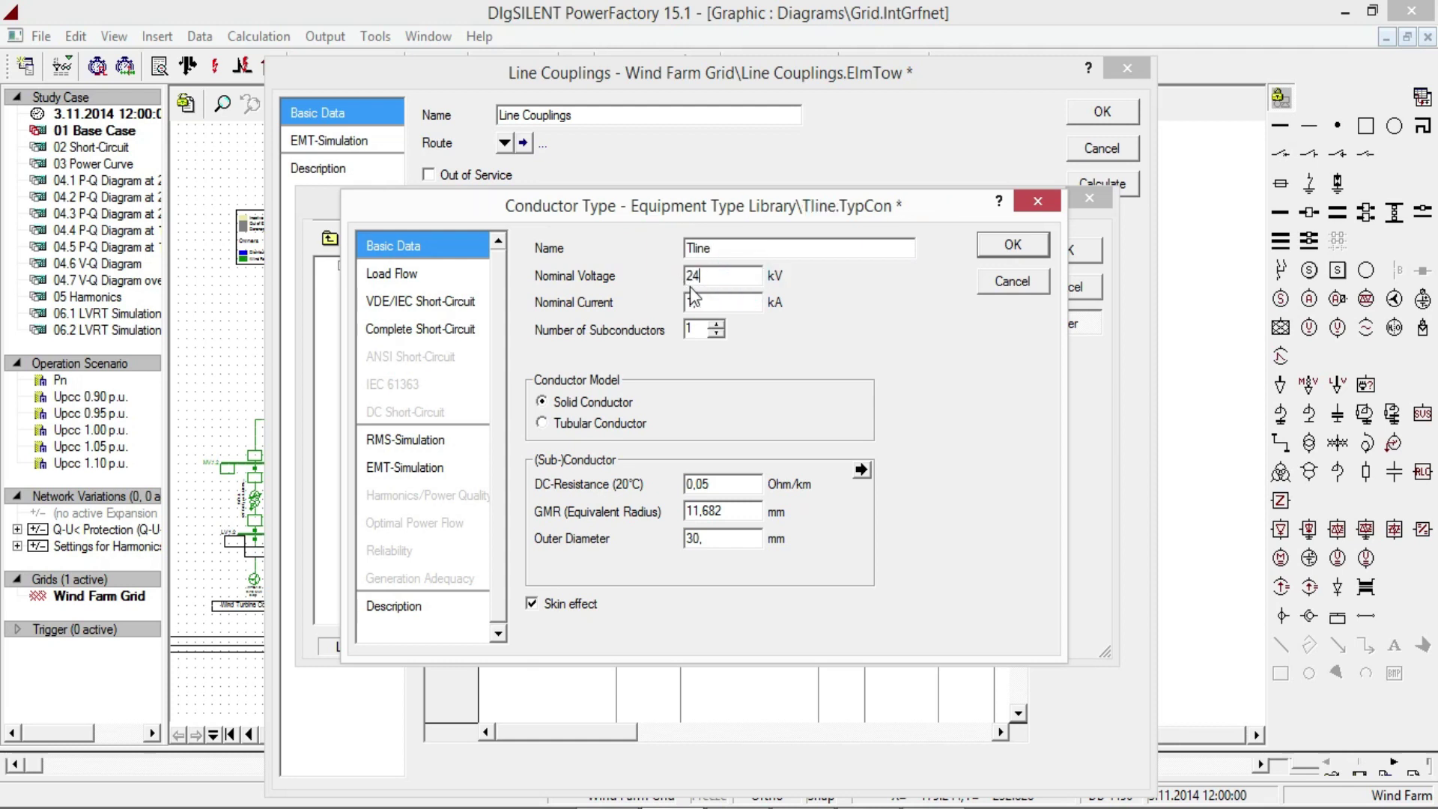
{"action": "left_click_drag", "start_coordinate": [704, 302], "coordinate": [676, 303]}
{"action": "type", "text": "0.573"}
{"action": "left_click_drag", "start_coordinate": [712, 482], "coordinate": [676, 485]}
{"action": "type", "text": "0.1"}
{"action": "type", "text": "83"}
{"action": "left_click_drag", "start_coordinate": [734, 511], "coordinate": [686, 515]}
{"action": "type", "text": "7.4"}
{"action": "type", "text": "8"}
Give Tline outer diameter 18.13 and 80°C DC-Resistance 0.25, save it, assign to Cable 1.1.
{"action": "double_click", "coordinate": [717, 540]}
{"action": "key", "text": "BackSpace"}
{"action": "type", "text": "18.13"}
{"action": "left_click", "coordinate": [917, 425]}
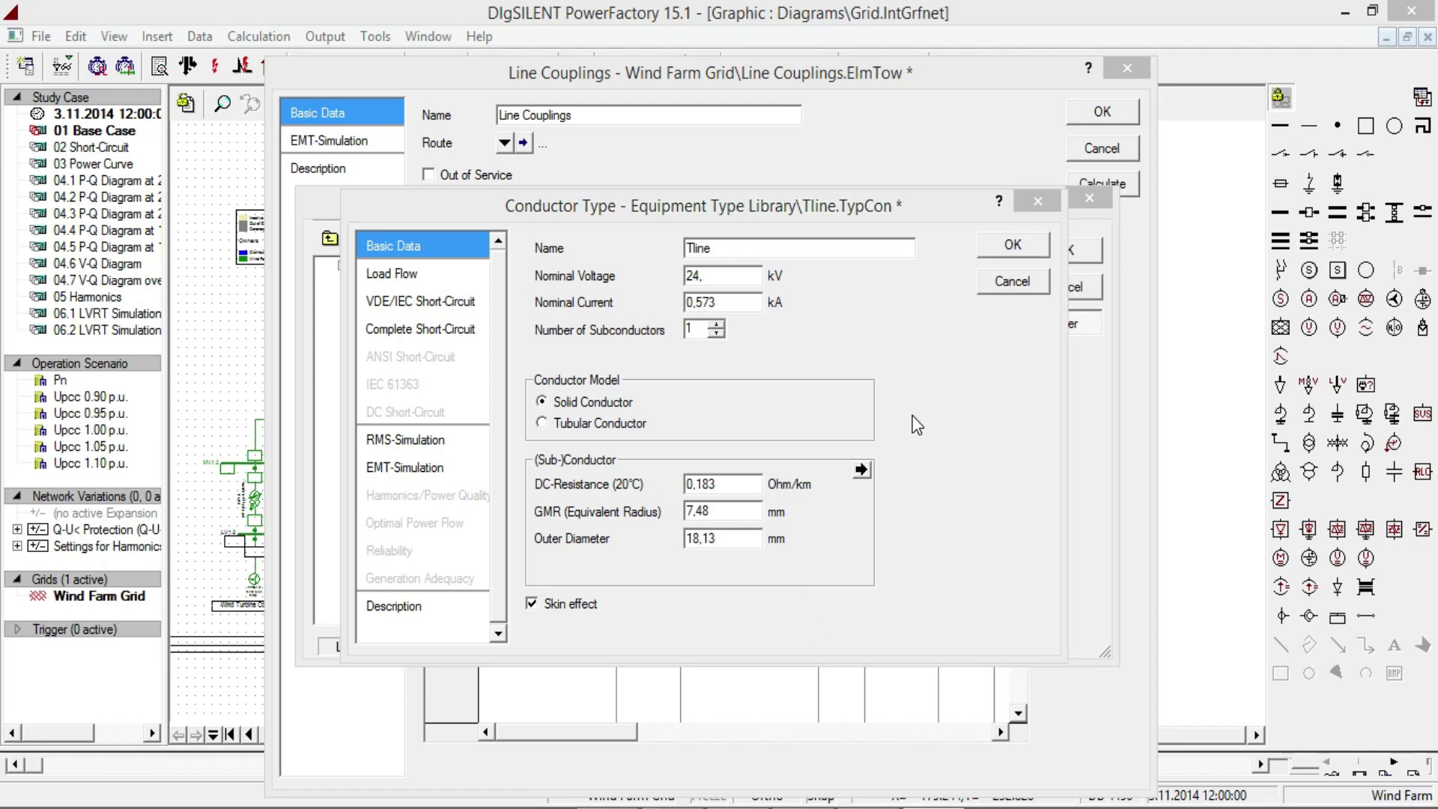
{"action": "left_click", "coordinate": [401, 275]}
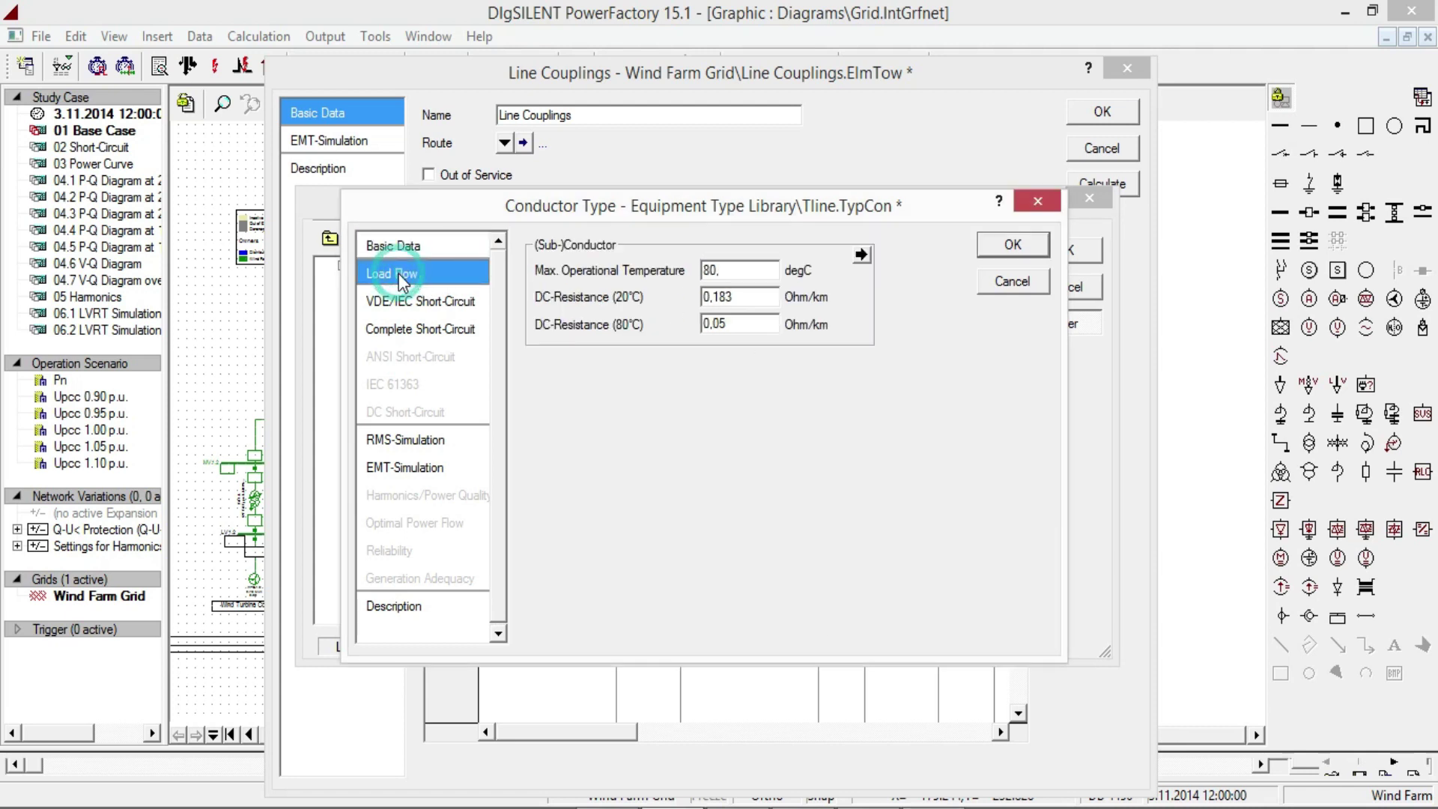
{"action": "double_click", "coordinate": [735, 324]}
{"action": "type", "text": "0.25"}
{"action": "left_click", "coordinate": [1006, 253]}
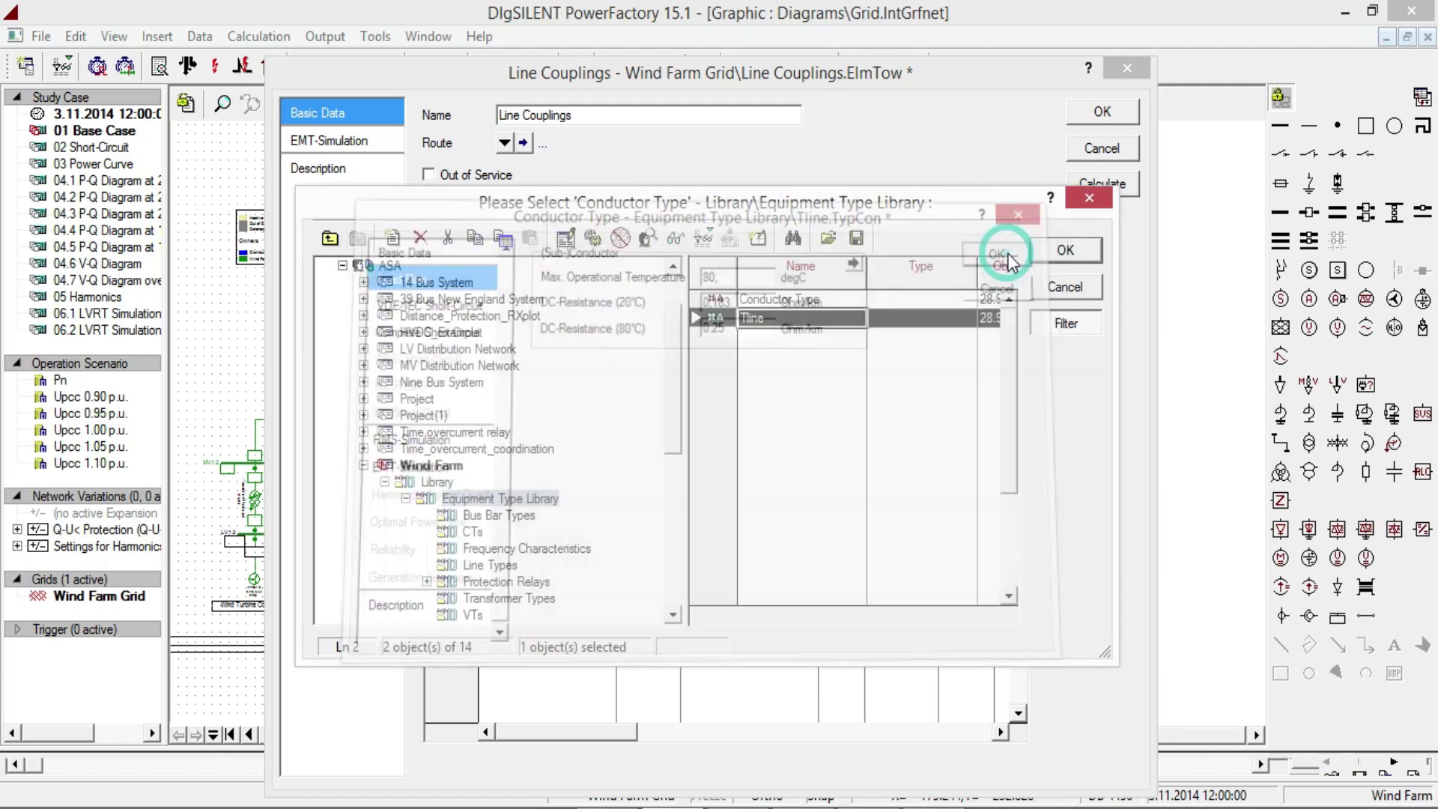
{"action": "left_click", "coordinate": [1064, 259]}
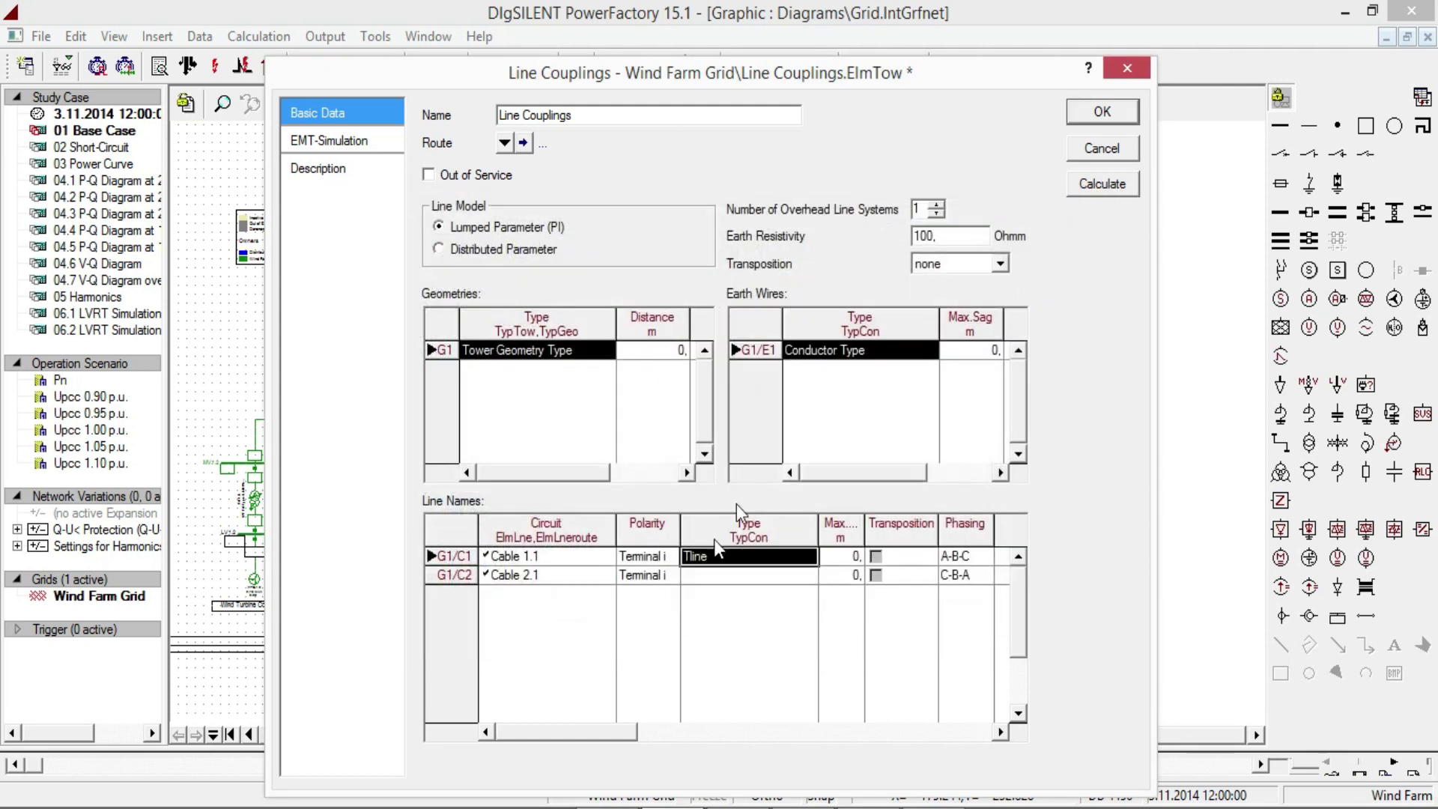
Assign Tline to circuit Cable 2.1 and close the Line Couplings dialog.
{"action": "double_click", "coordinate": [712, 576]}
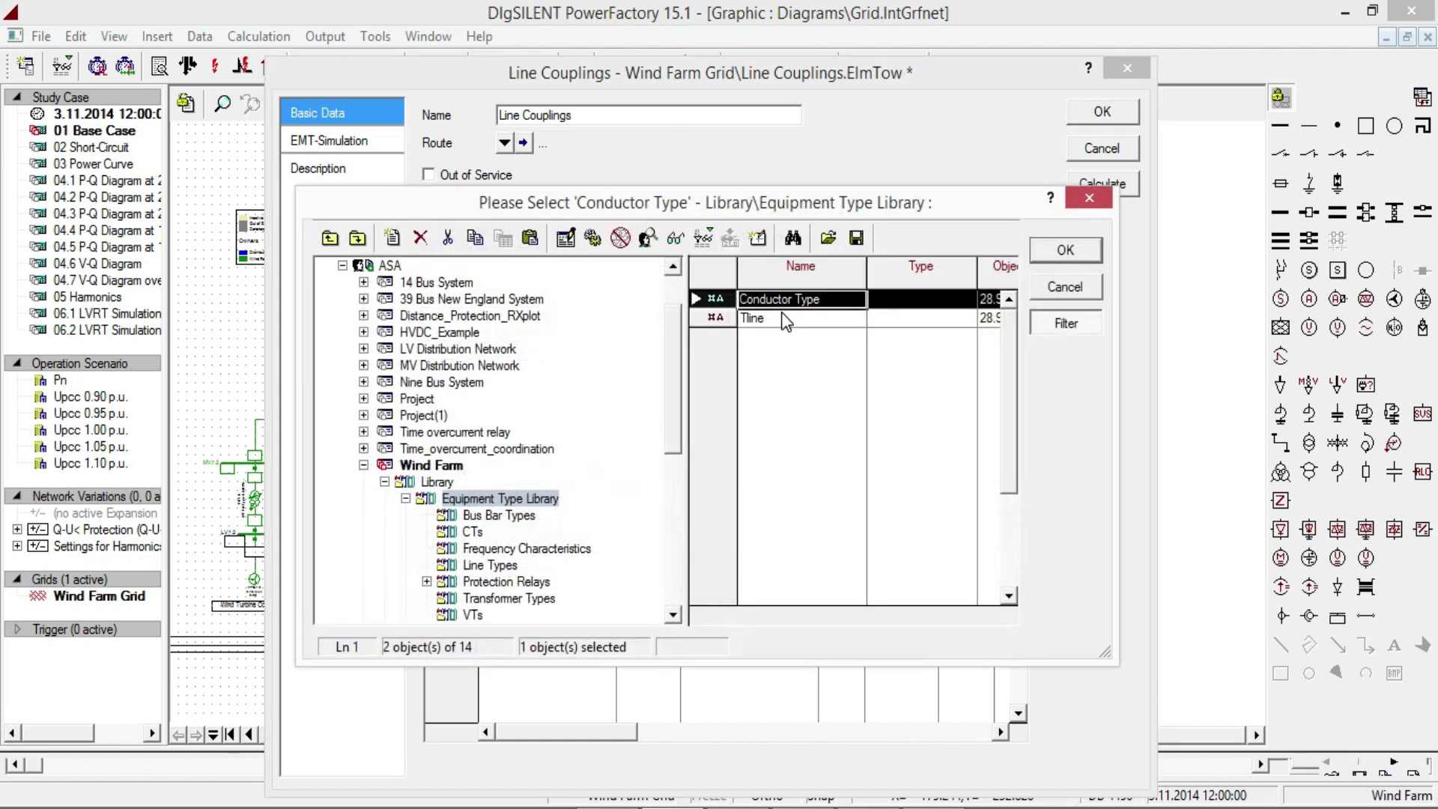
{"action": "left_click", "coordinate": [764, 319]}
{"action": "left_click", "coordinate": [1046, 255]}
{"action": "left_click", "coordinate": [1102, 112]}
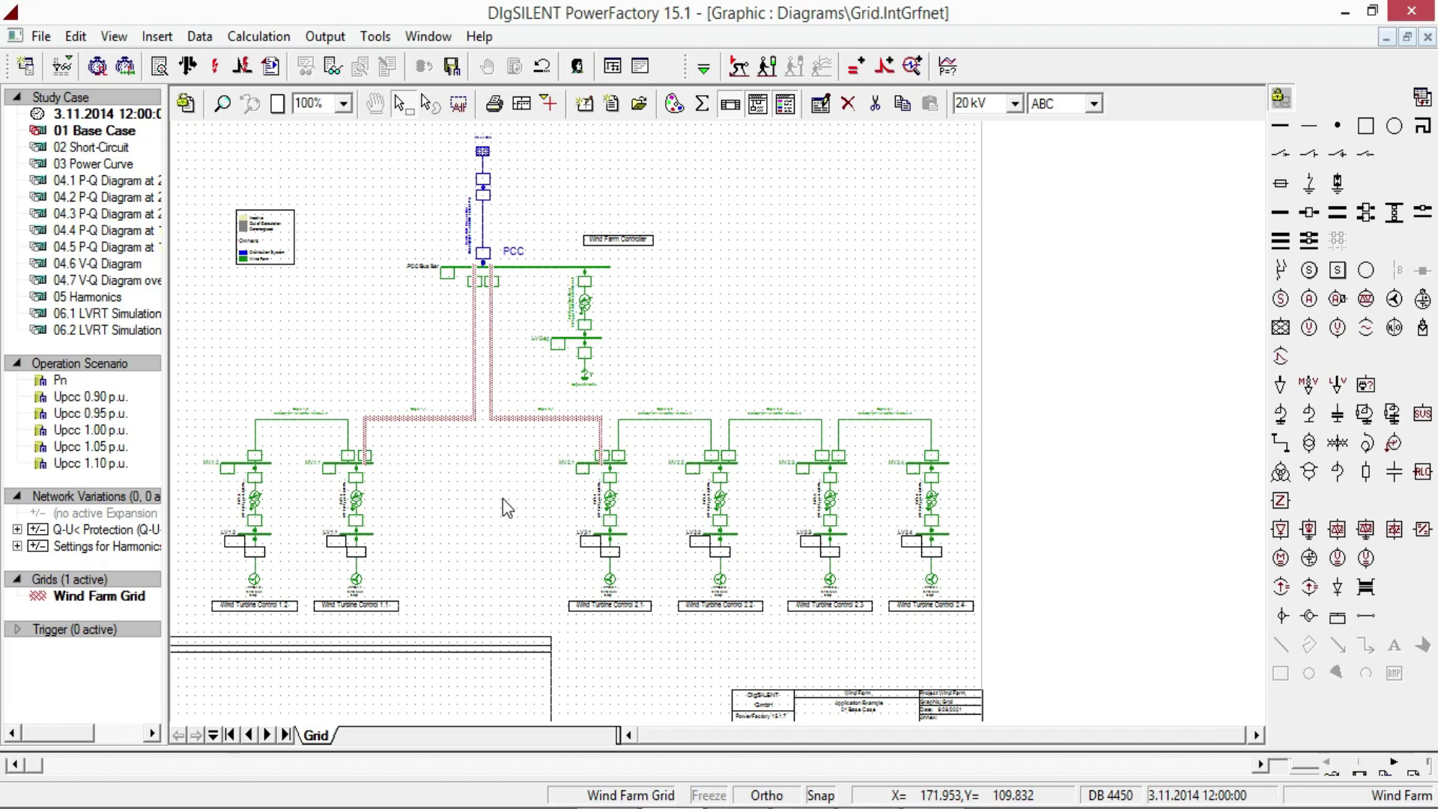
{"action": "left_click", "coordinate": [30, 68]}
{"action": "left_click", "coordinate": [51, 339]}
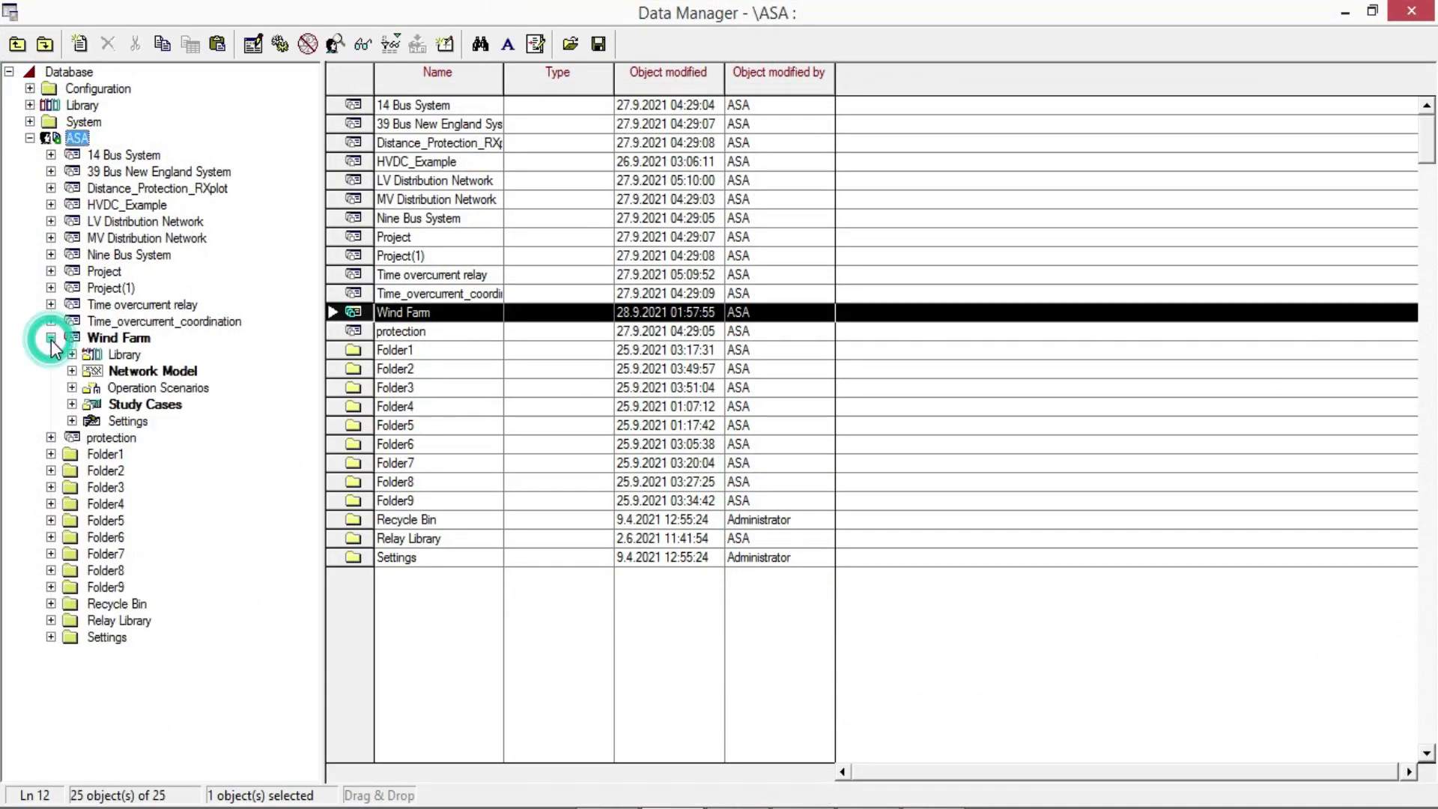
{"action": "left_click", "coordinate": [72, 371]}
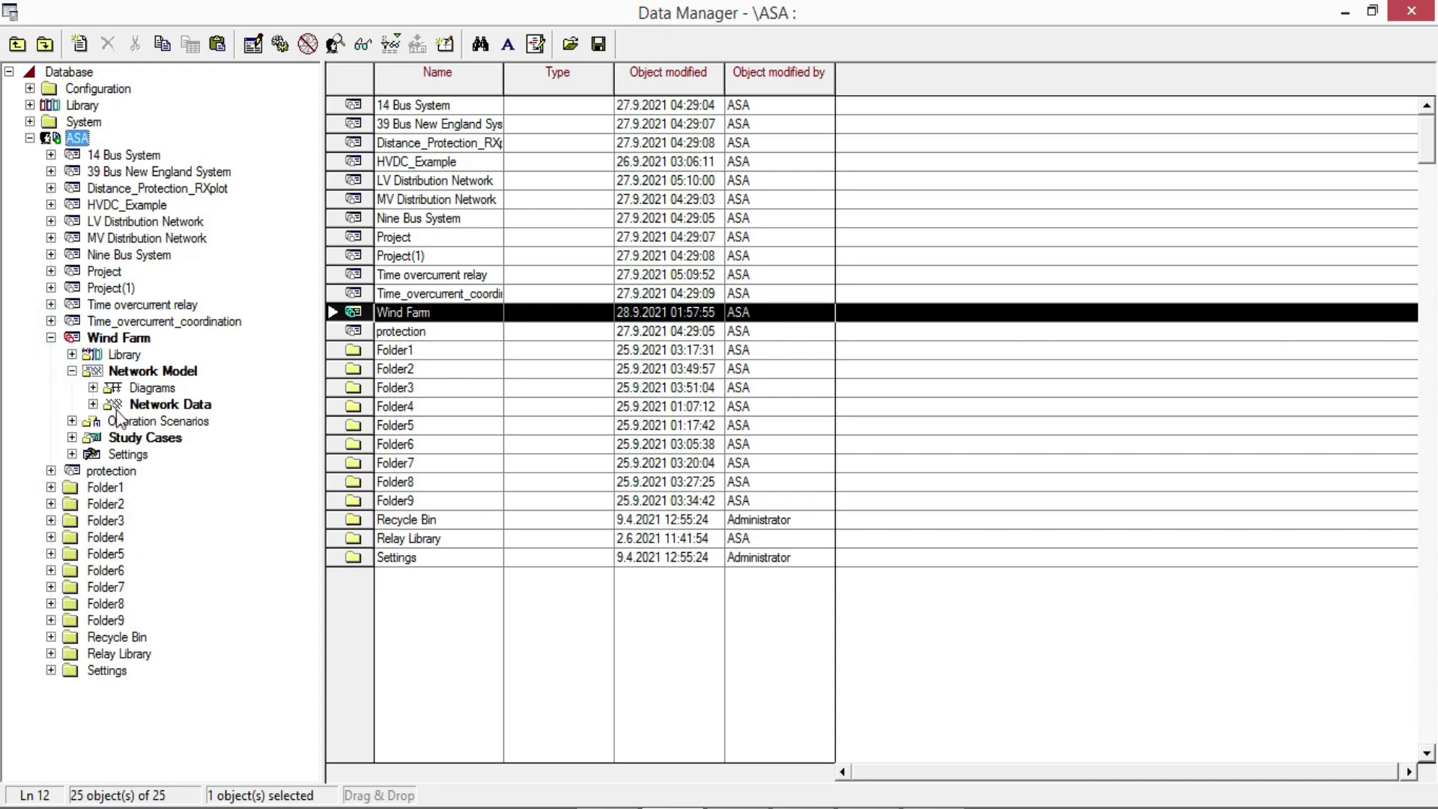
{"action": "left_click", "coordinate": [92, 404]}
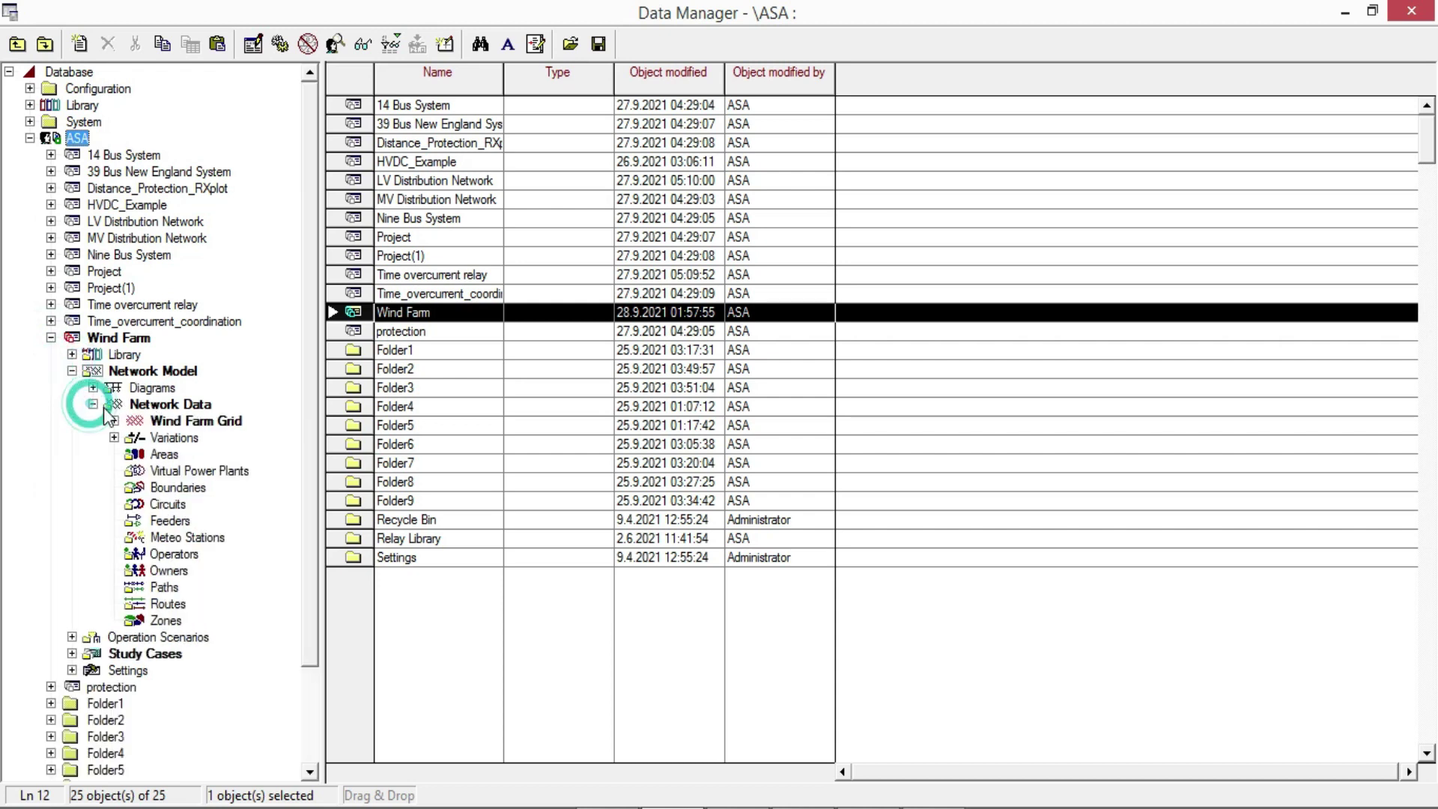
{"action": "left_click", "coordinate": [173, 422]}
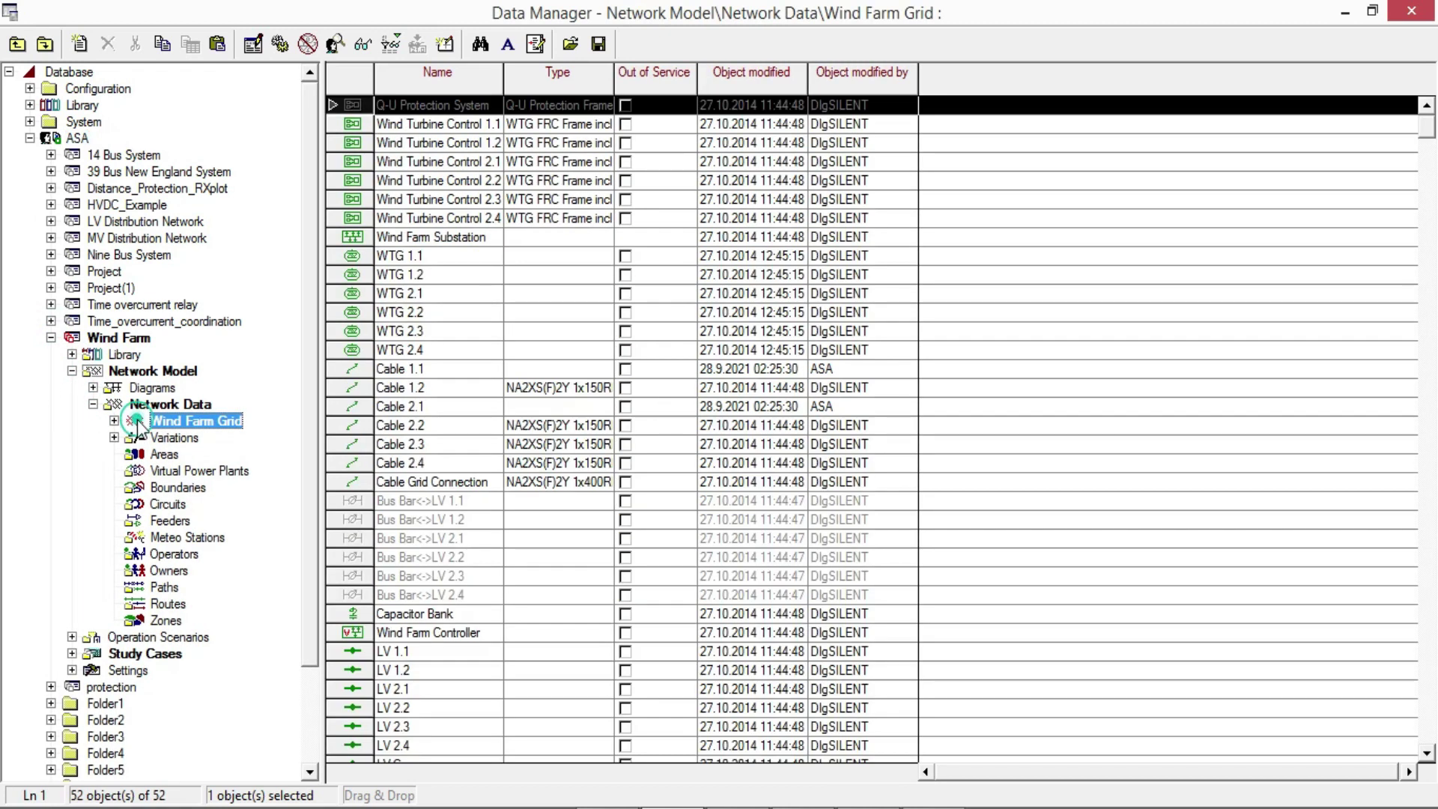
{"action": "left_click", "coordinate": [480, 517]}
{"action": "scroll", "coordinate": [479, 516], "scroll_direction": "down", "scroll_amount": 5}
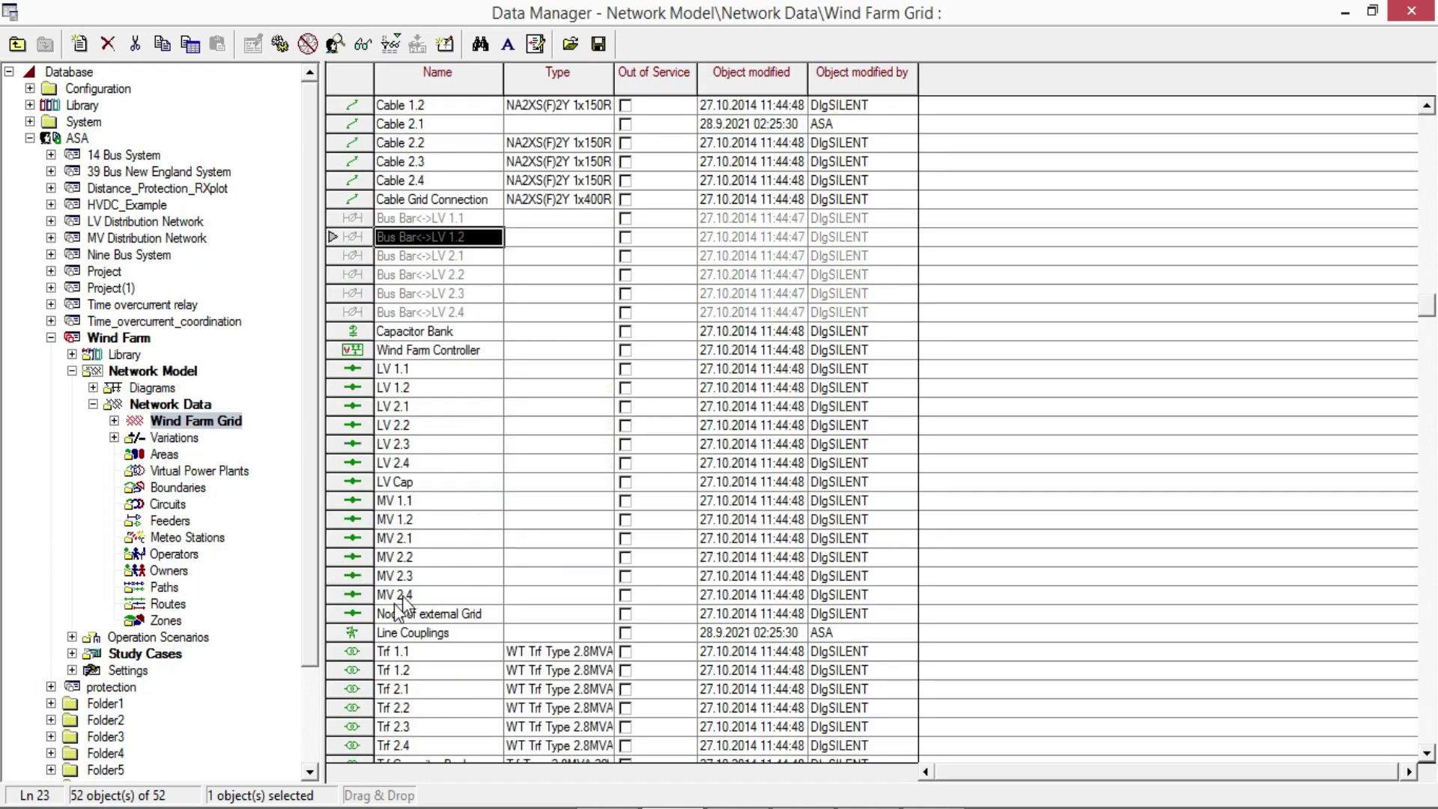
{"action": "left_click", "coordinate": [403, 634]}
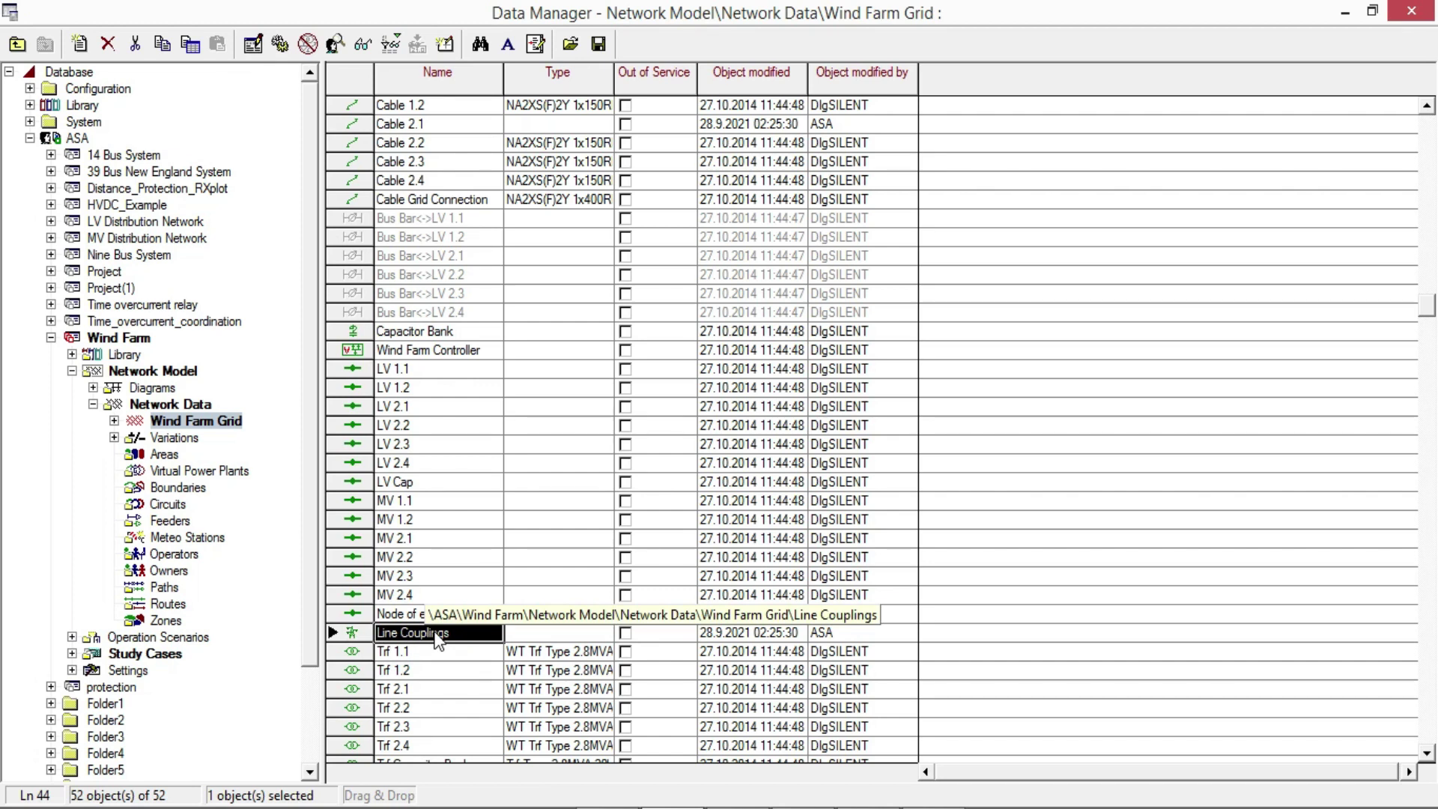
{"action": "left_click", "coordinate": [1399, 10]}
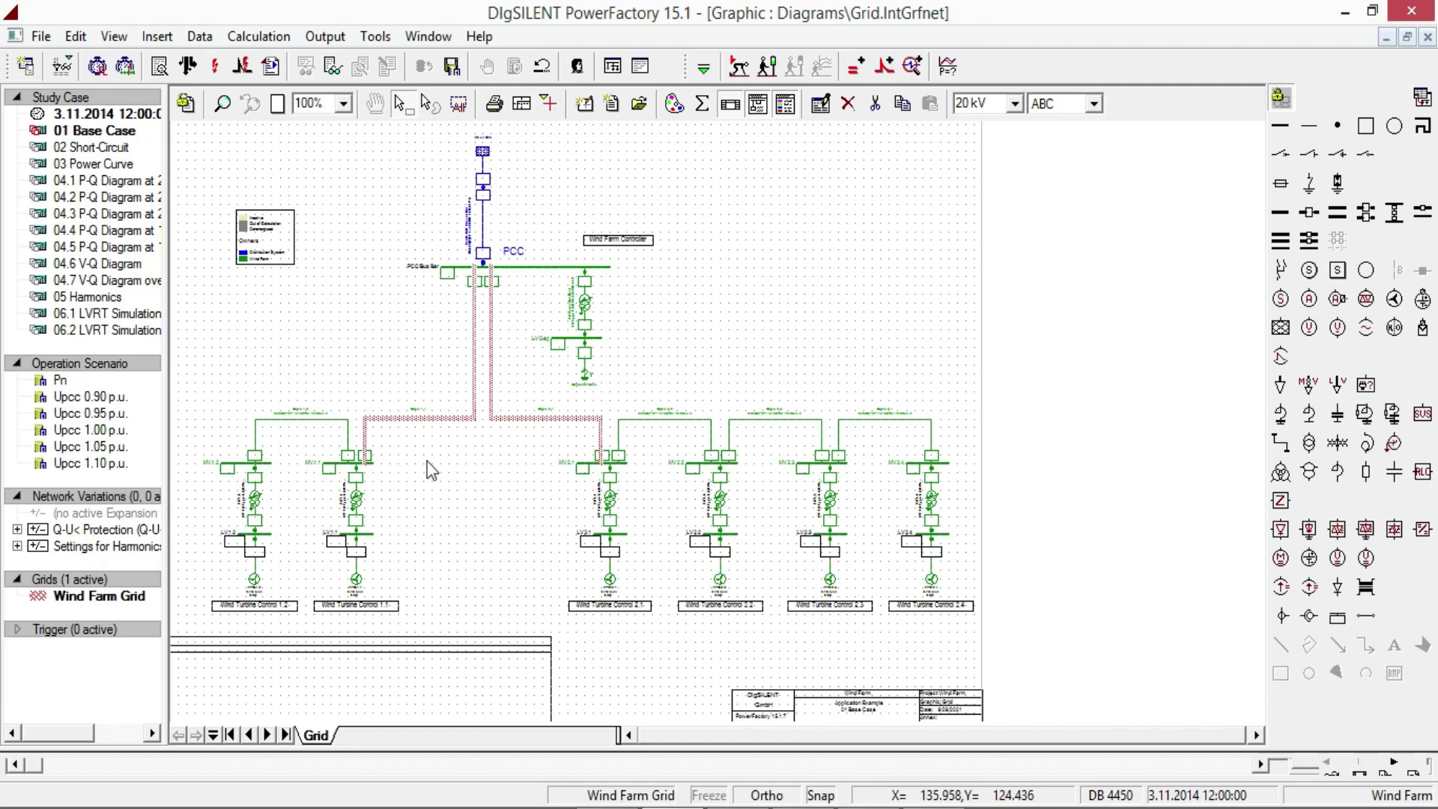